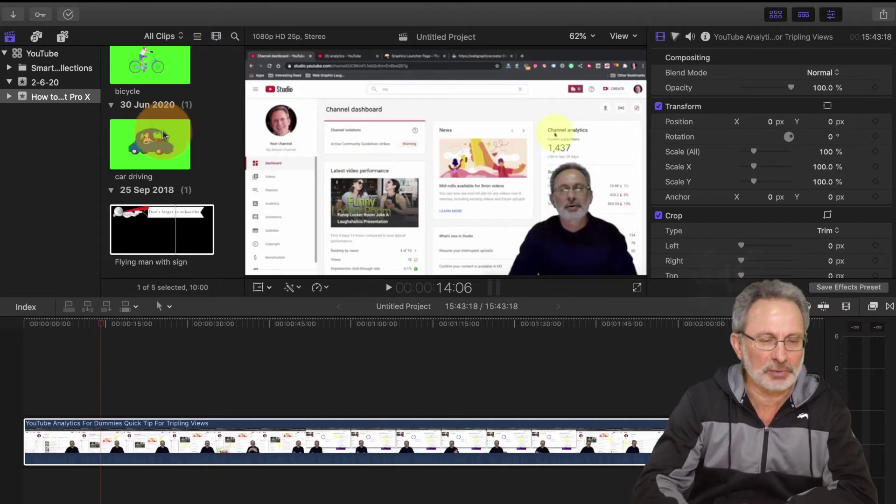
- Connect a short range of car driving above the analytics video and key out its green with Keyer
left_click(150, 144)
left_click_drag(122, 145, 102, 380)
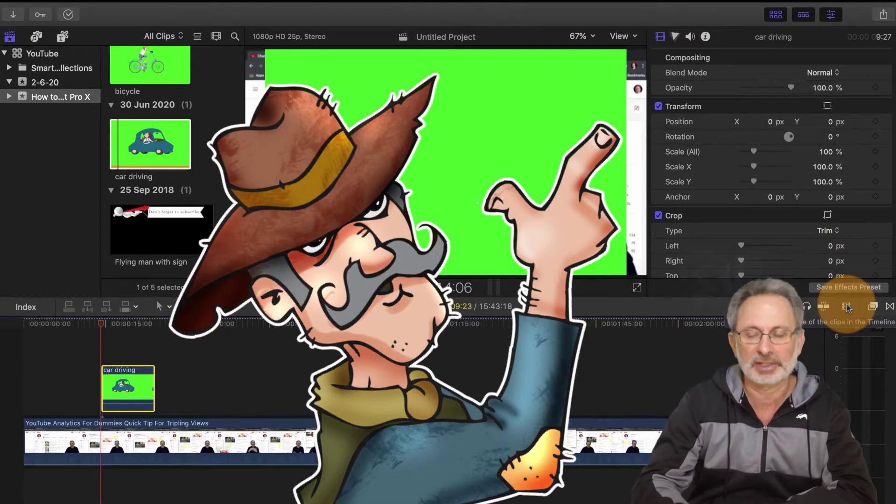
left_click(874, 306)
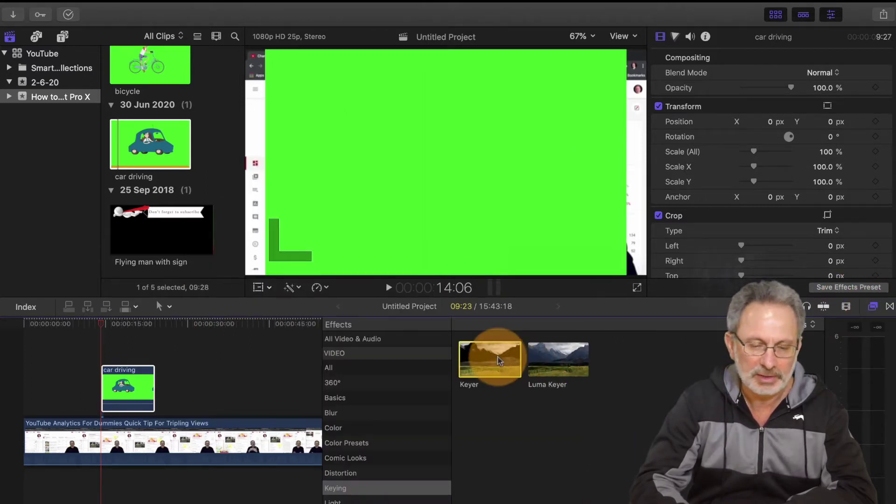
left_click_drag(499, 360, 137, 391)
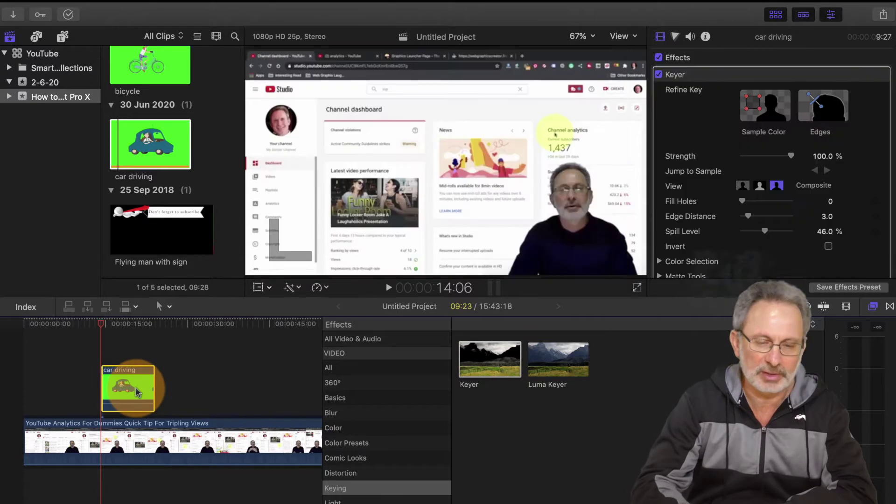
left_click(873, 306)
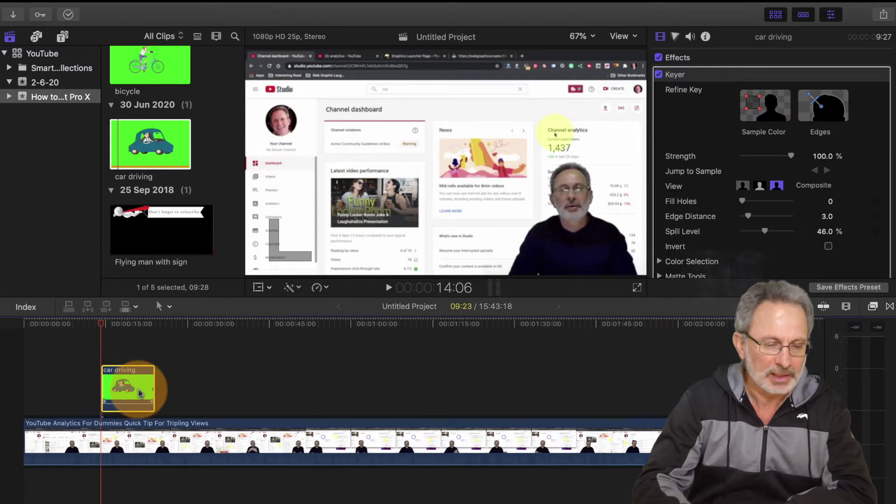
left_click_drag(104, 321, 114, 324)
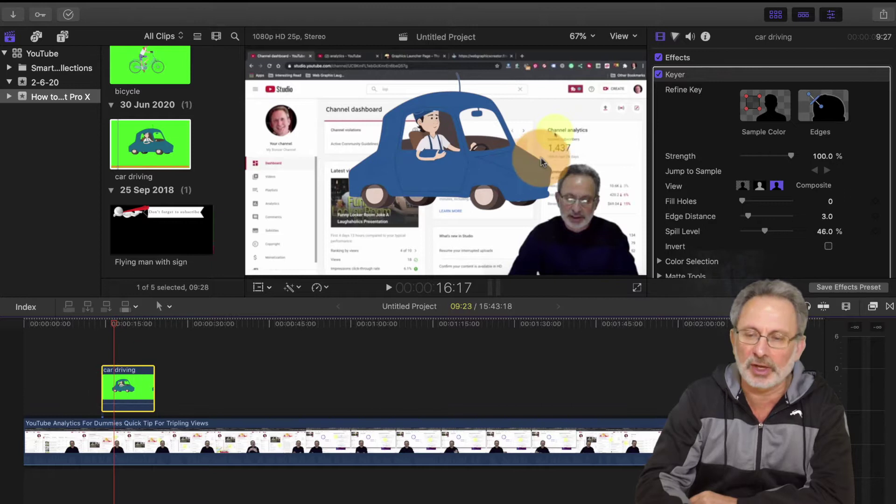
- Scale the car to 53.89% and position it at X -1240.7, Y -418 px, off the left edge
left_click(775, 17)
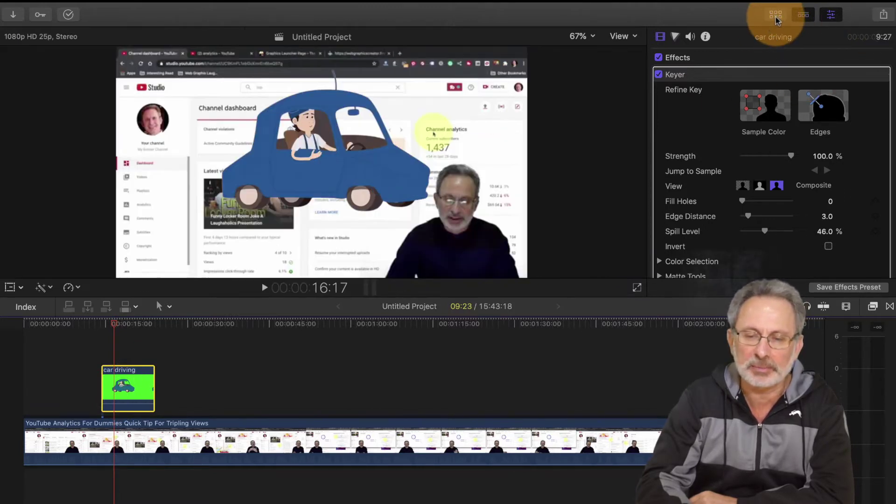
left_click(829, 17)
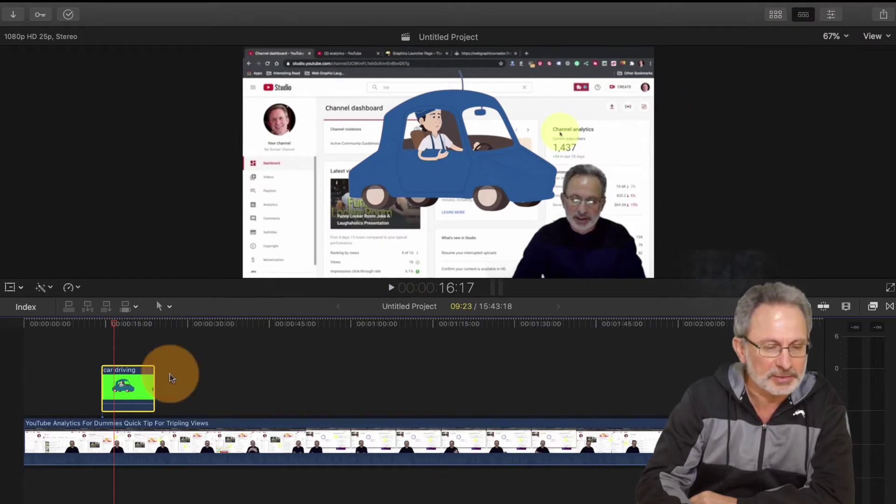
left_click(10, 289)
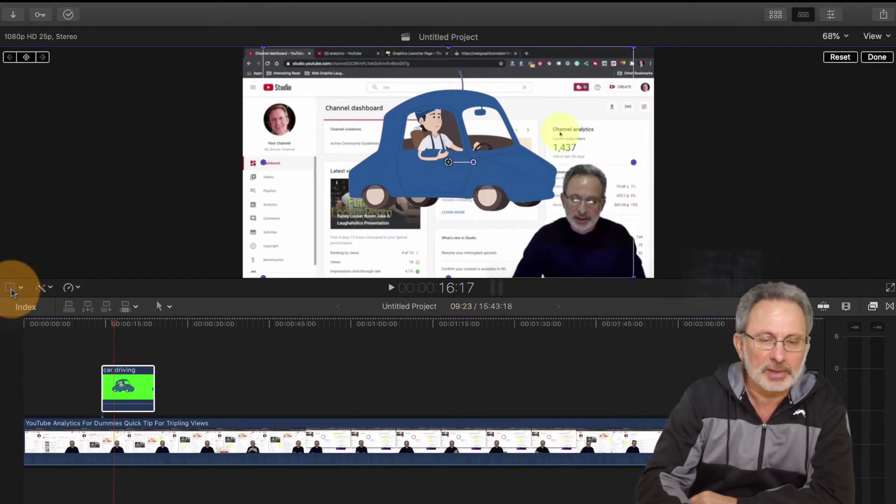
left_click_drag(263, 46, 351, 122)
left_click_drag(450, 168, 177, 261)
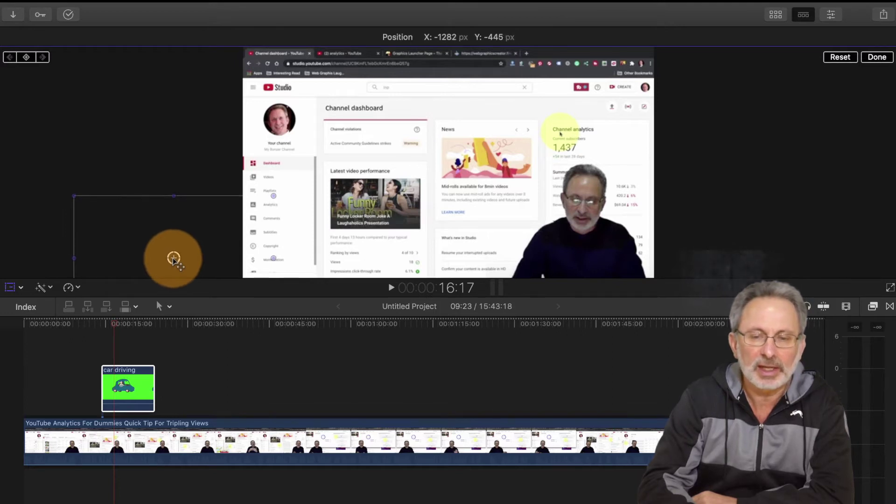
mouse_move(174, 258)
left_mouse_down()
mouse_move(226, 250)
mouse_move(161, 250)
mouse_move(183, 252)
left_mouse_up()
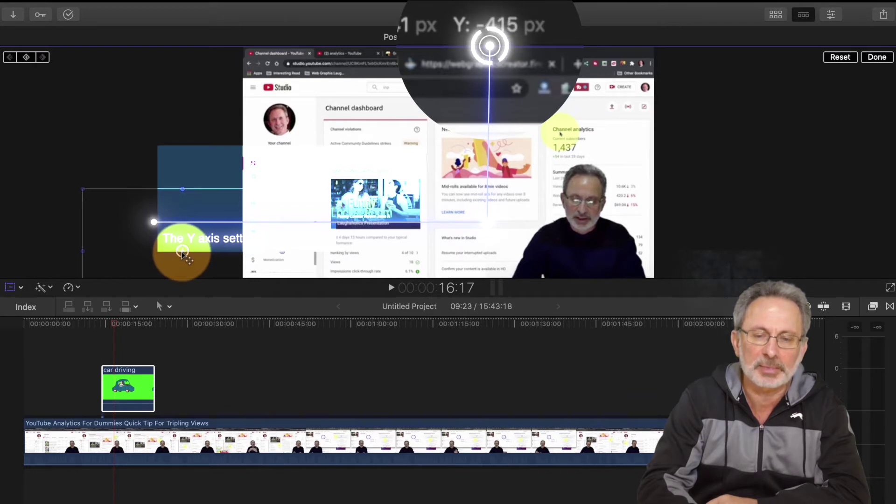
left_click_drag(182, 253, 182, 253)
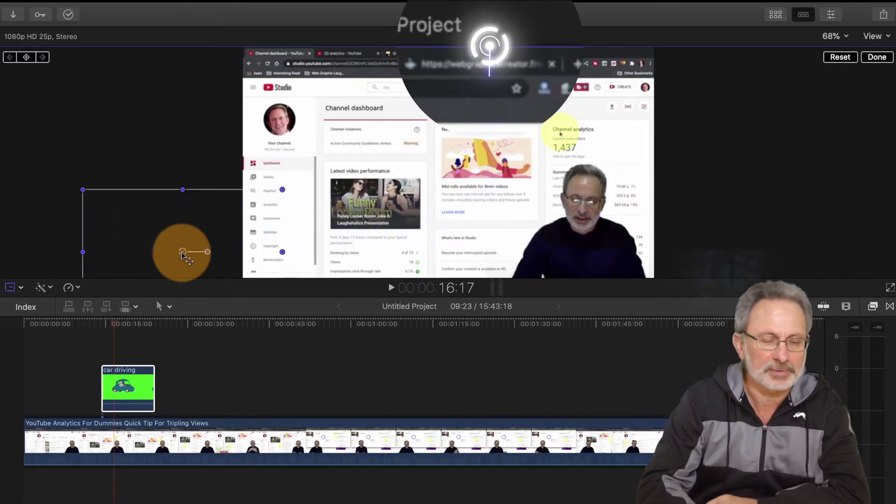
key("super+4")
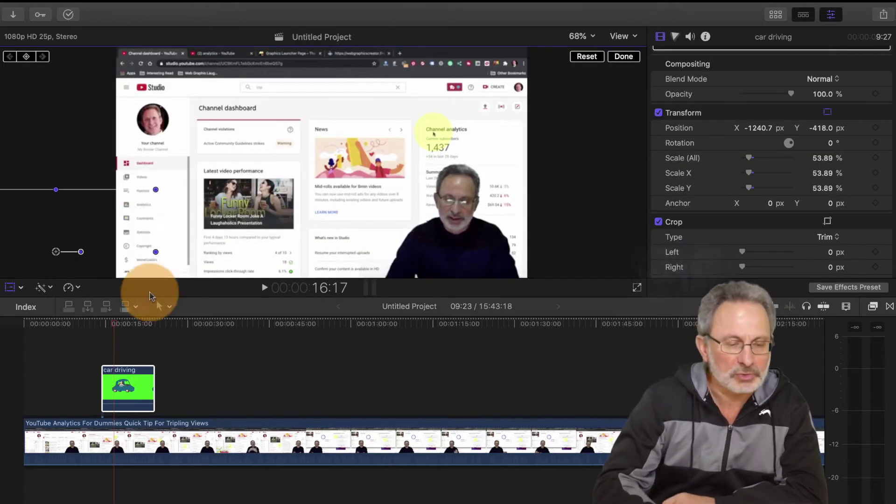
- Set the car's starting transform keyframe at the beginning of the car clip
left_click(107, 324)
left_click_drag(107, 323, 104, 323)
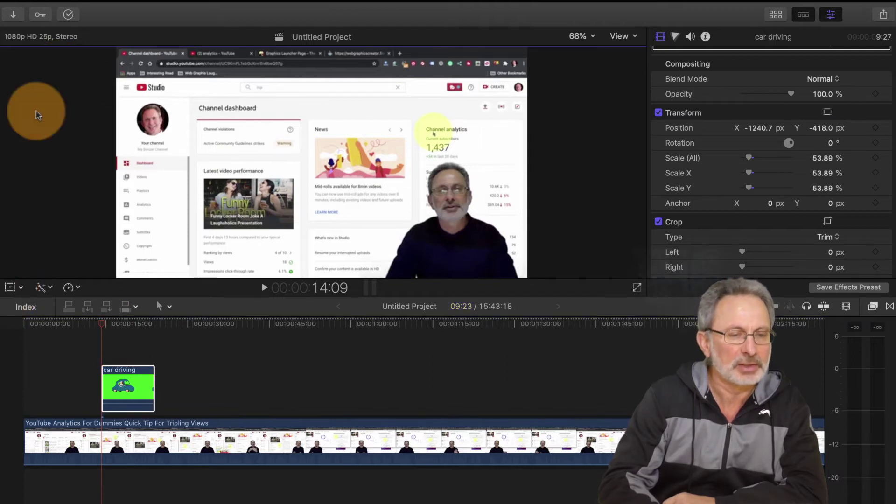
left_click(21, 288)
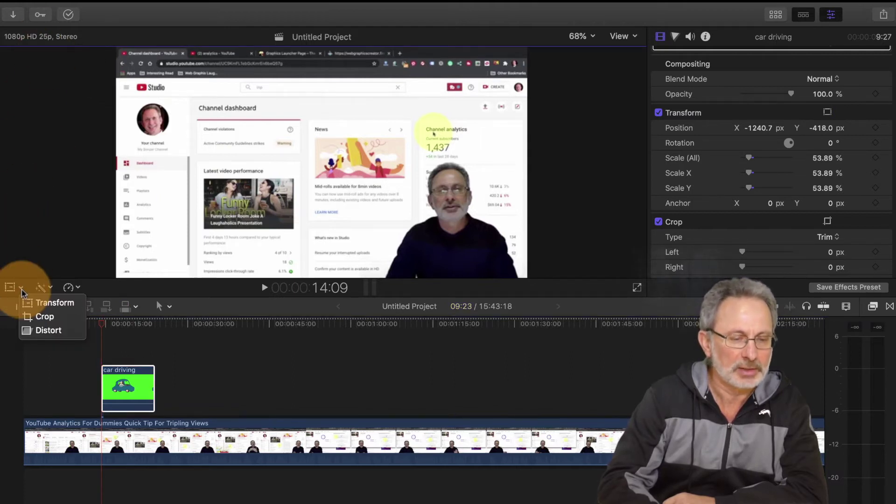
left_click(43, 303)
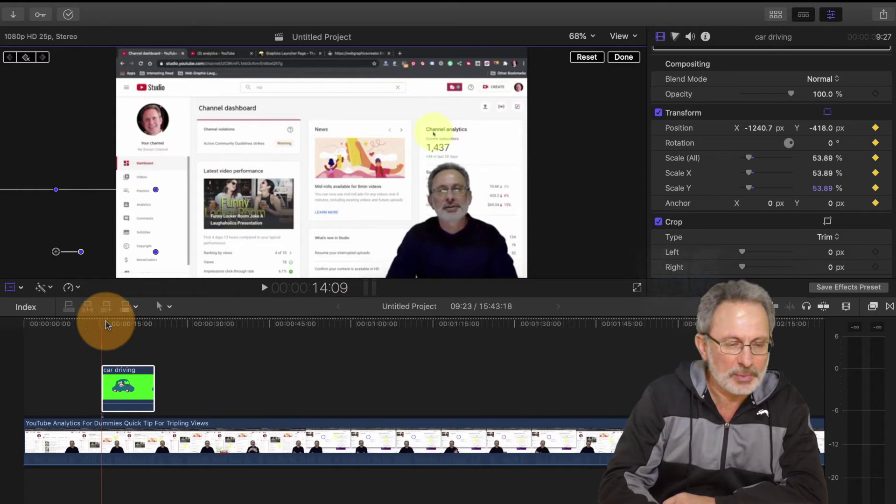
- Later in the clip, move the car beyond the right edge to X 1211.8, Y -418.4 px
left_click_drag(103, 328, 156, 329)
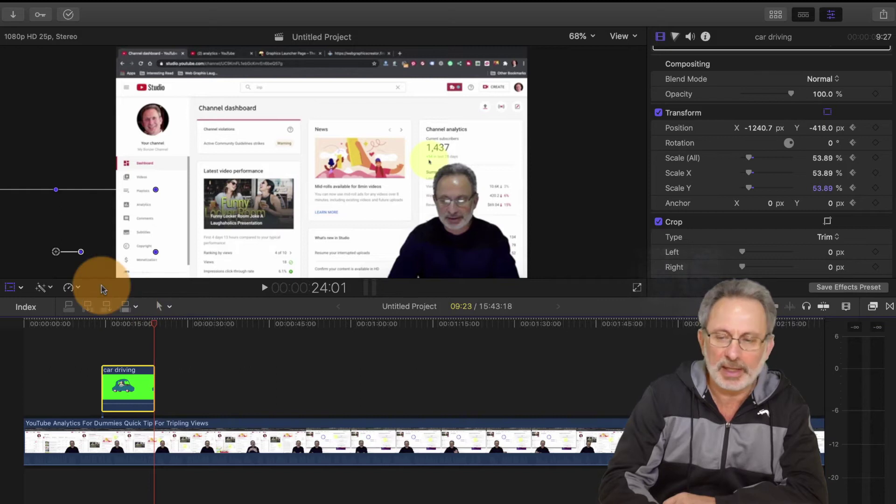
left_click(10, 287)
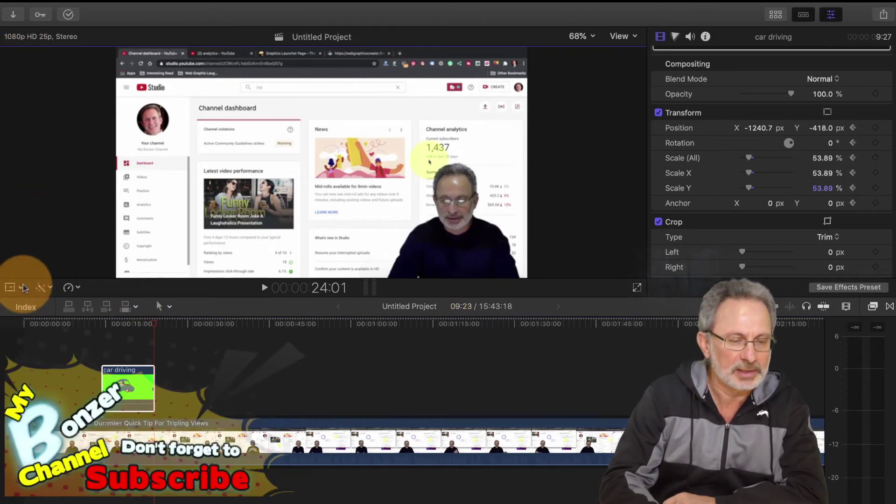
left_click(23, 287)
left_click(28, 300)
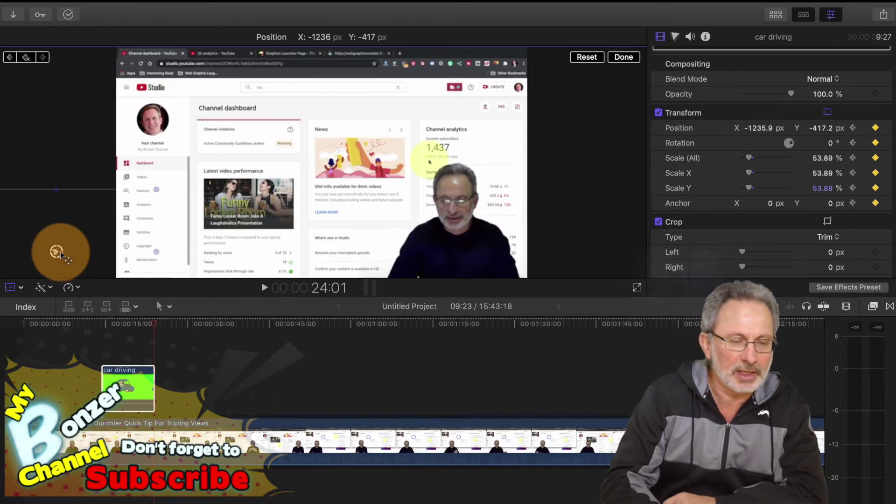
left_click_drag(56, 252, 582, 252)
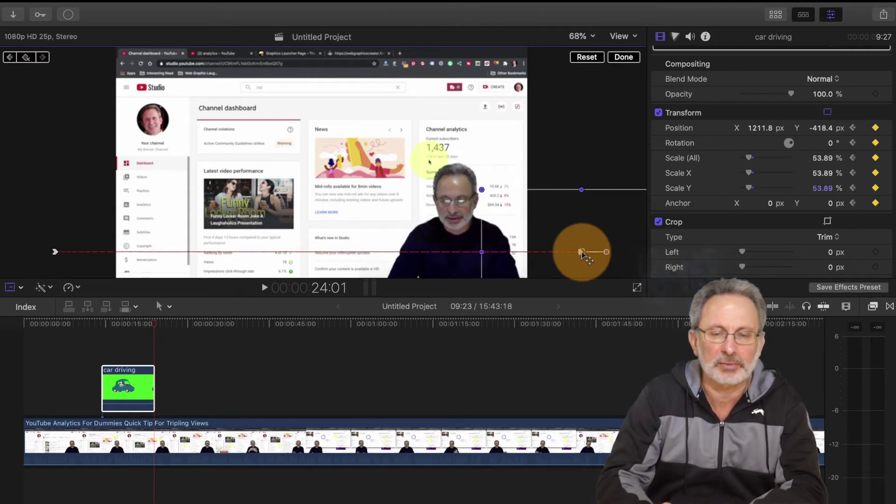
left_click(624, 57)
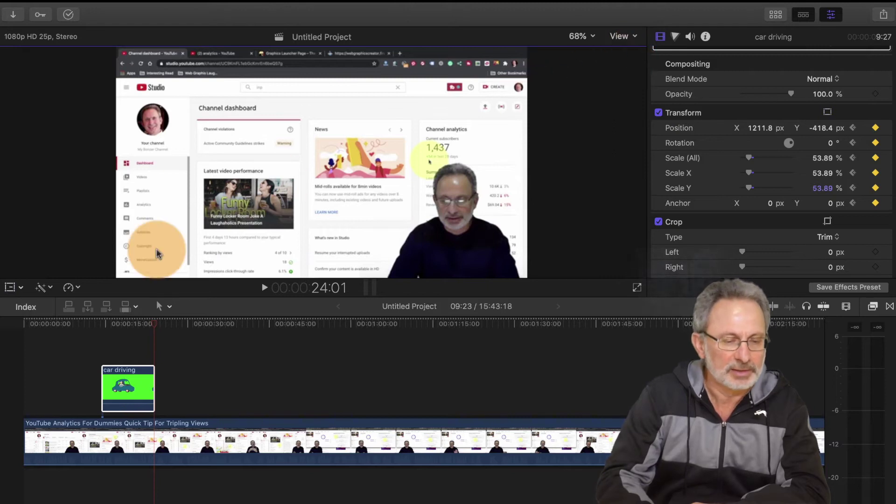
left_click(91, 324)
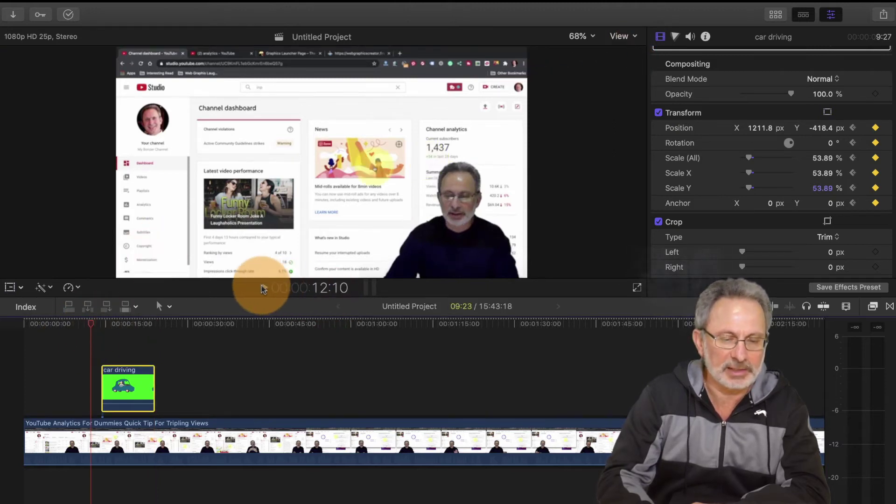
left_click(265, 288)
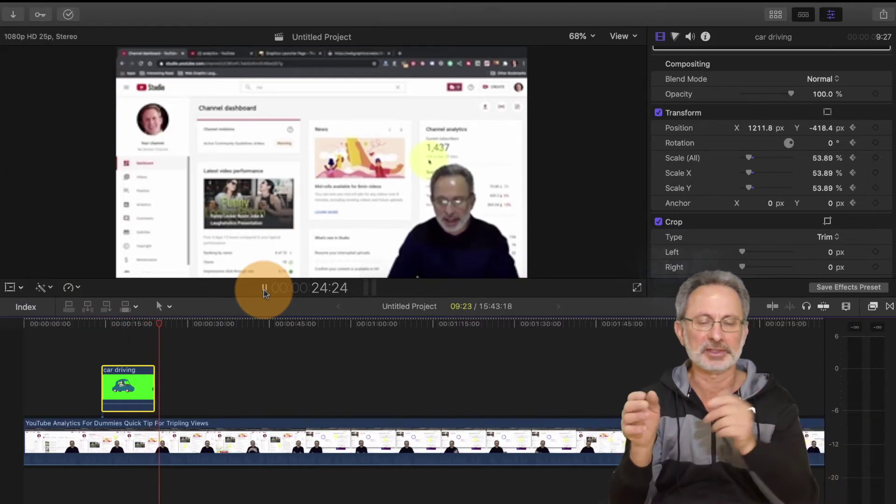
left_click(264, 290)
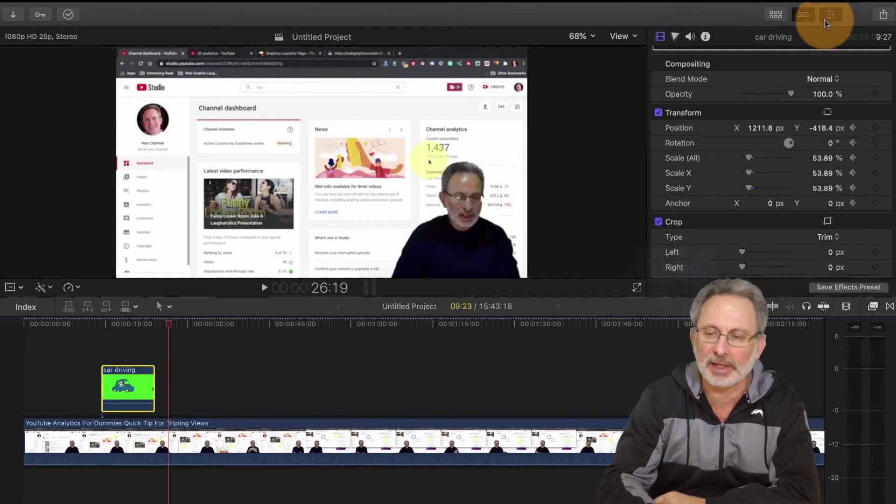
- Connect the bicycle clip above the analytics video at the chosen playhead position
left_click(776, 14)
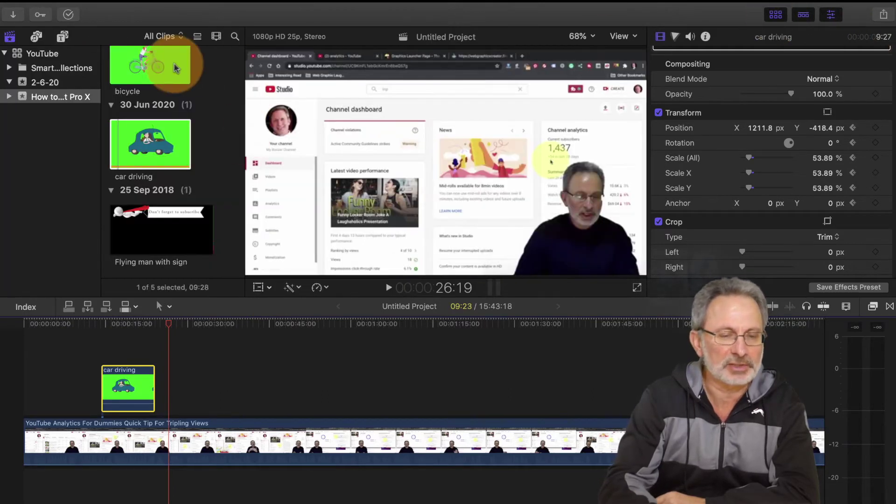
left_click(132, 69)
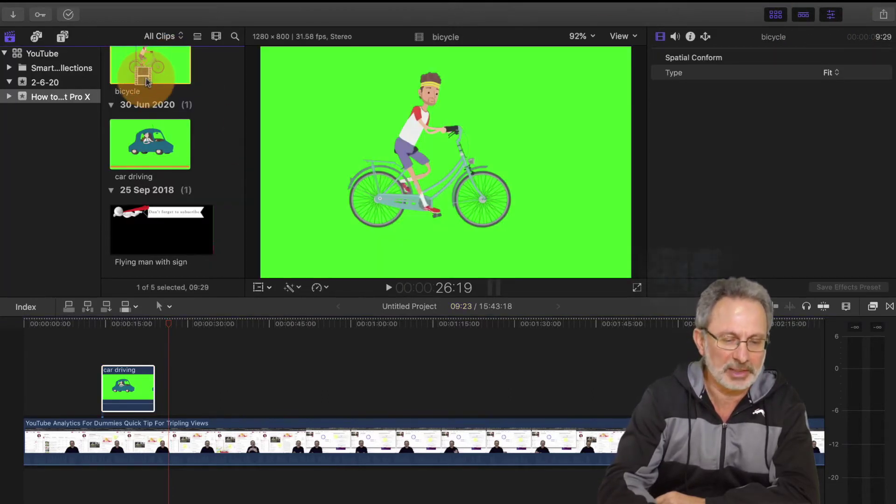
left_click_drag(231, 330, 320, 327)
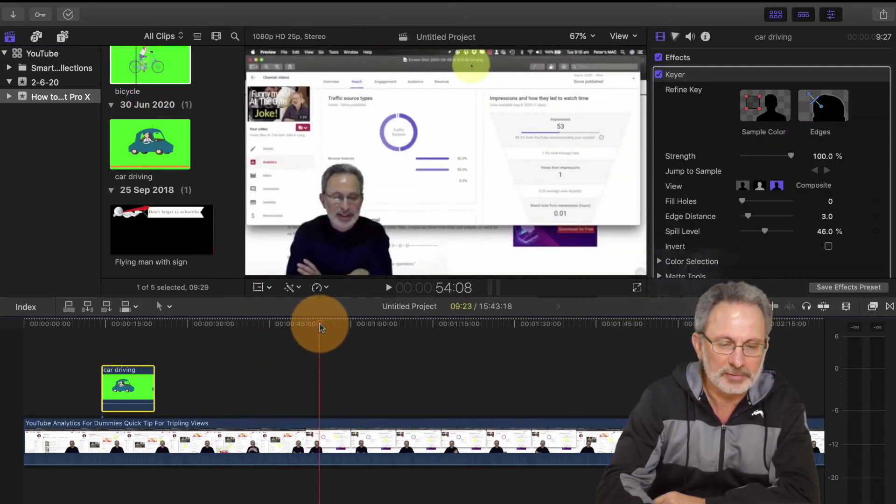
left_click(147, 44)
left_click_drag(149, 59, 321, 390)
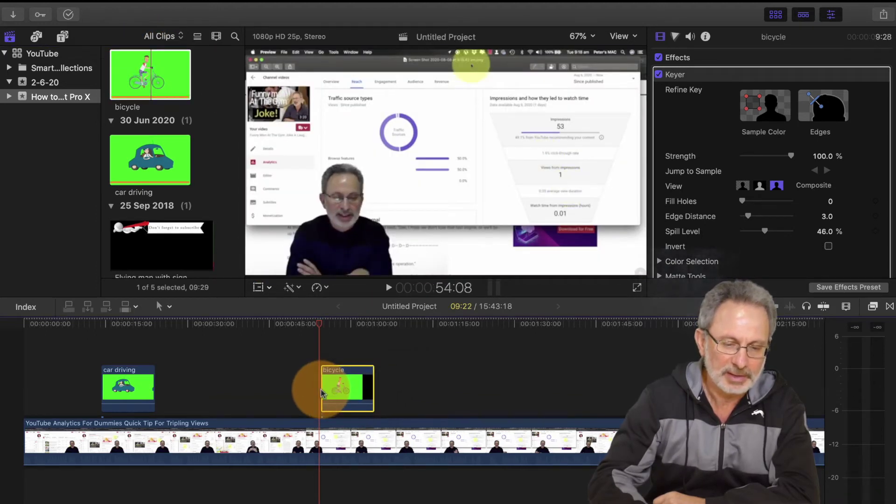
left_click_drag(321, 324, 325, 325)
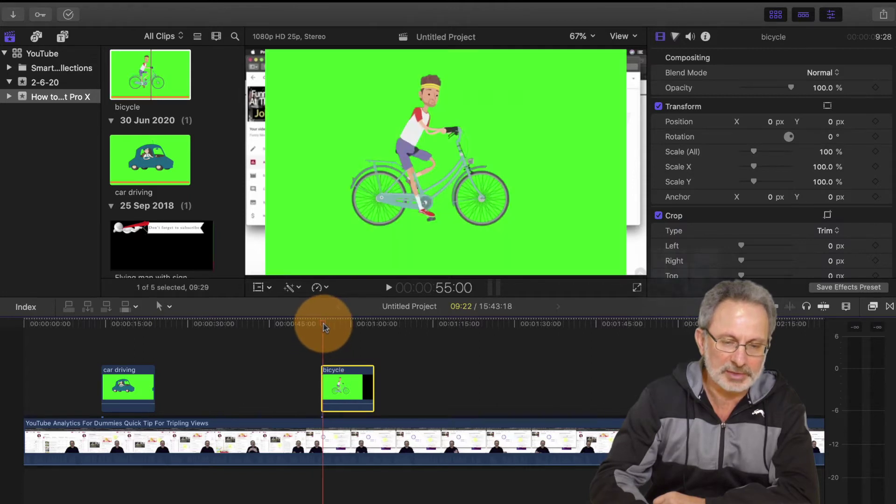
- Apply the Keyer effect to the bicycle clip to remove its green background
left_click(890, 307)
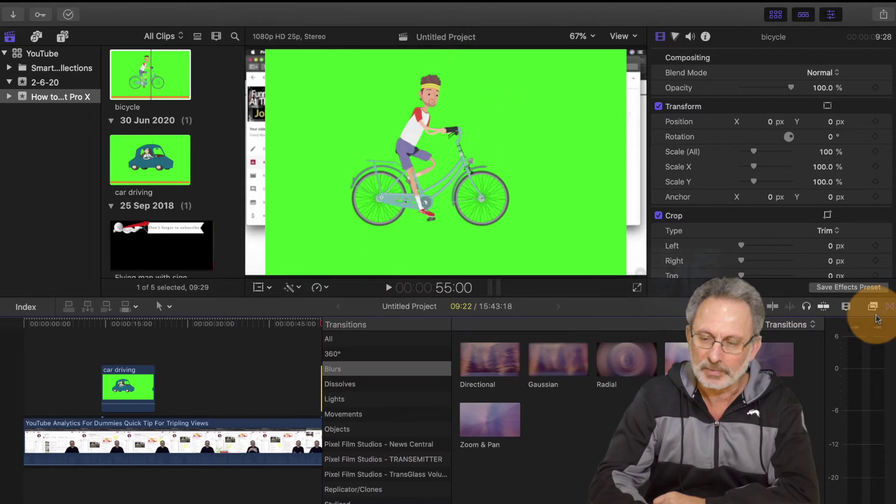
left_click(874, 308)
left_click(495, 348)
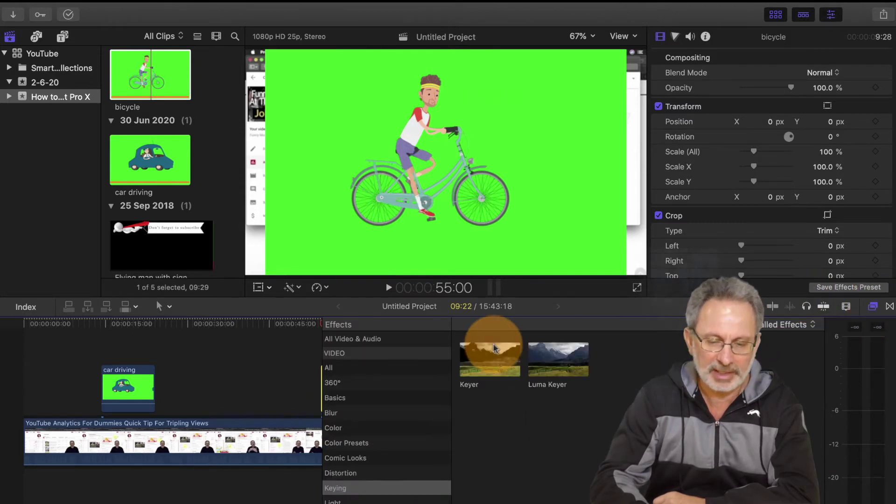
key("q")
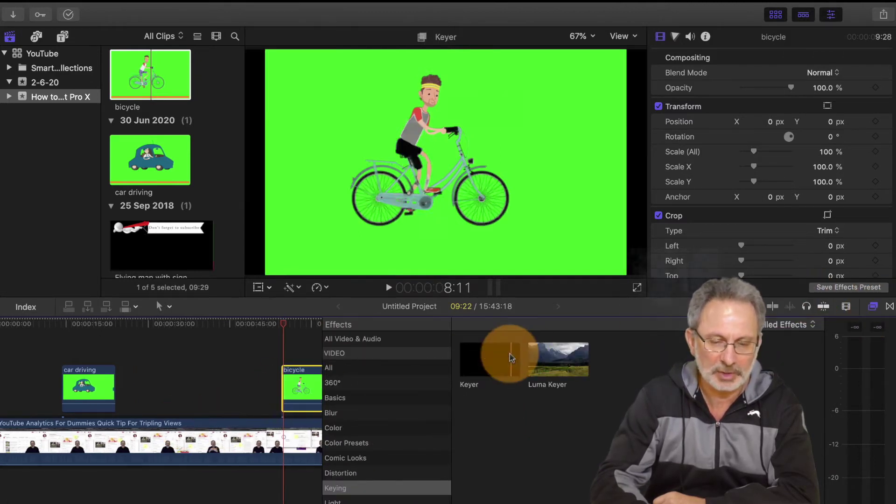
left_click_drag(495, 360, 327, 385)
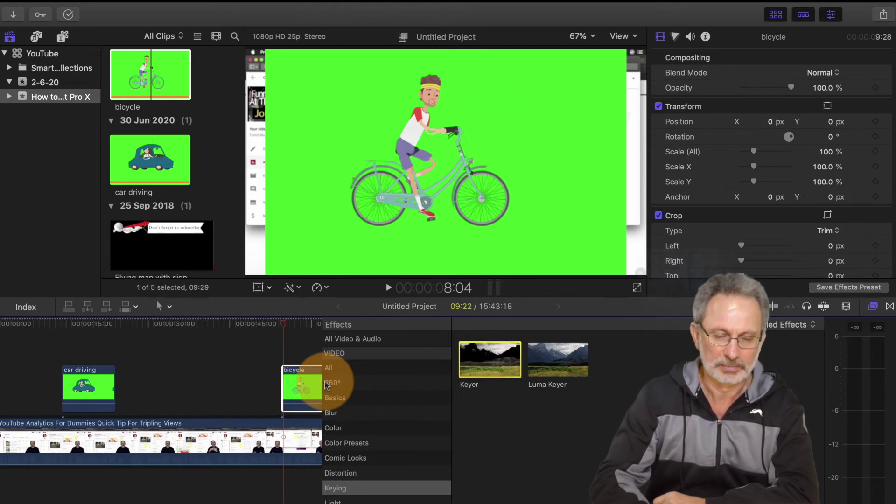
scroll(324, 345, "up", 1)
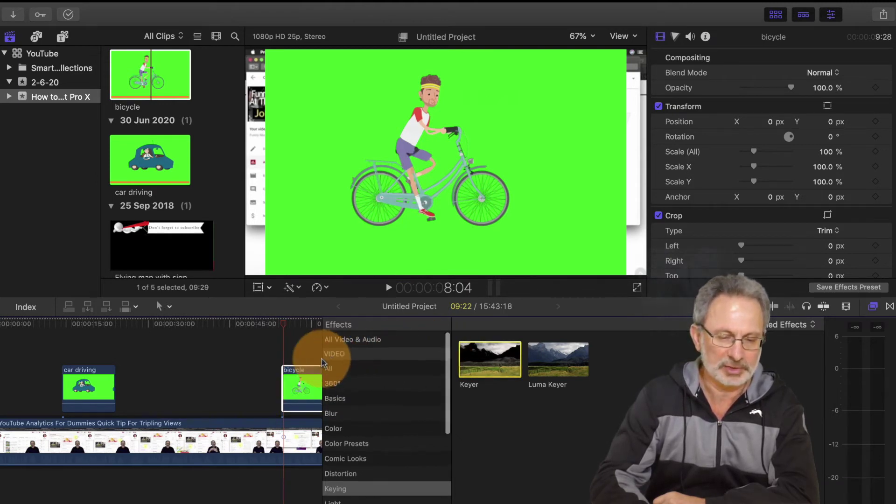
scroll(280, 380, "right", 3)
left_click_drag(489, 360, 252, 396)
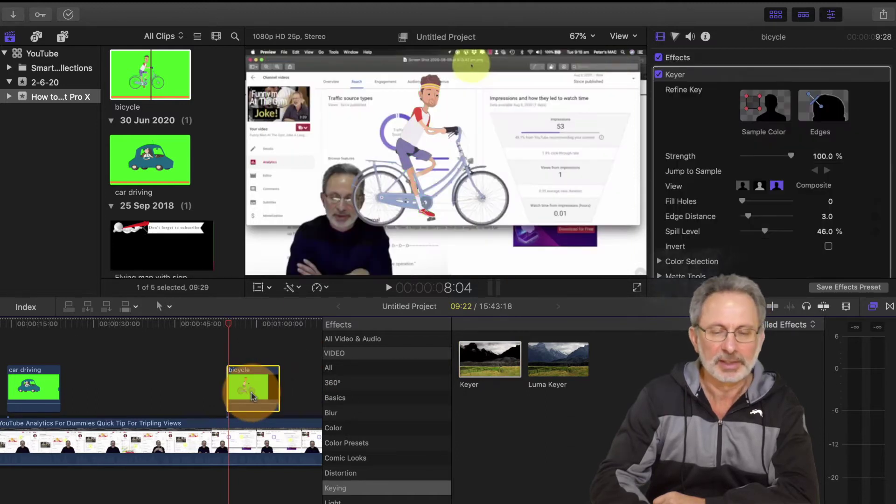
left_click(397, 196)
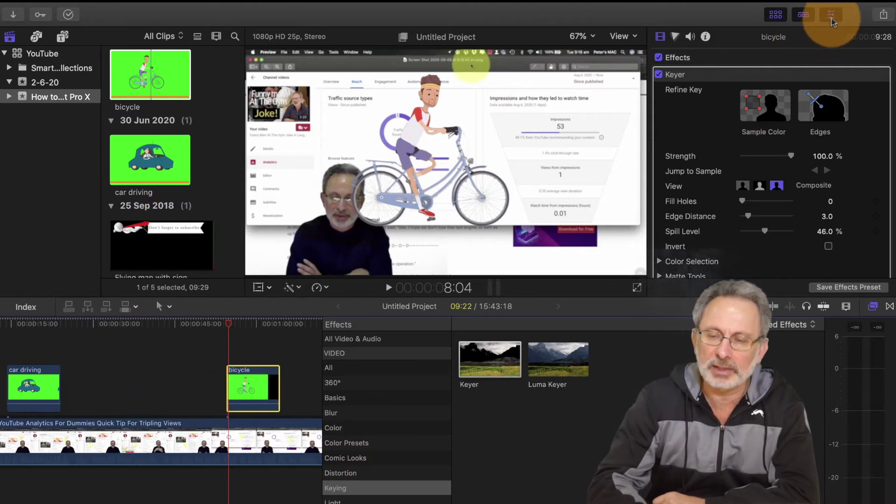
- Hide the library to widen the viewer and reselect the bicycle clip for transforming
left_click(804, 16)
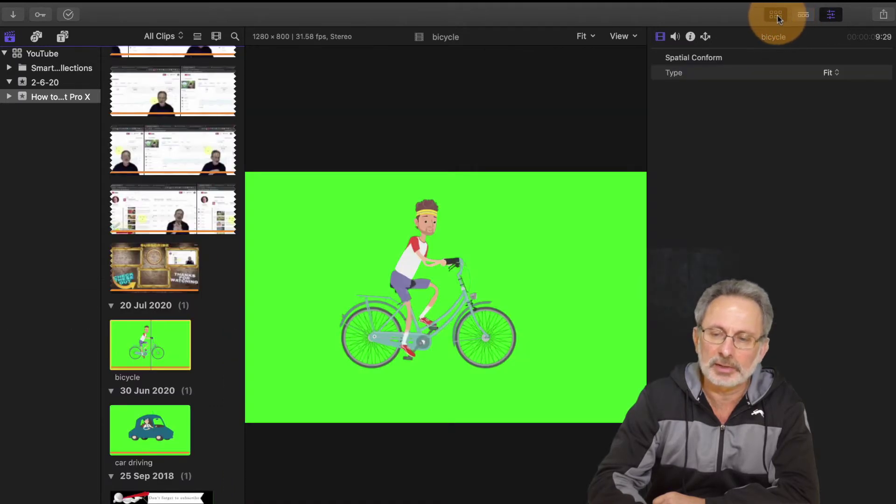
left_click(804, 15)
left_click(776, 14)
left_click(252, 388)
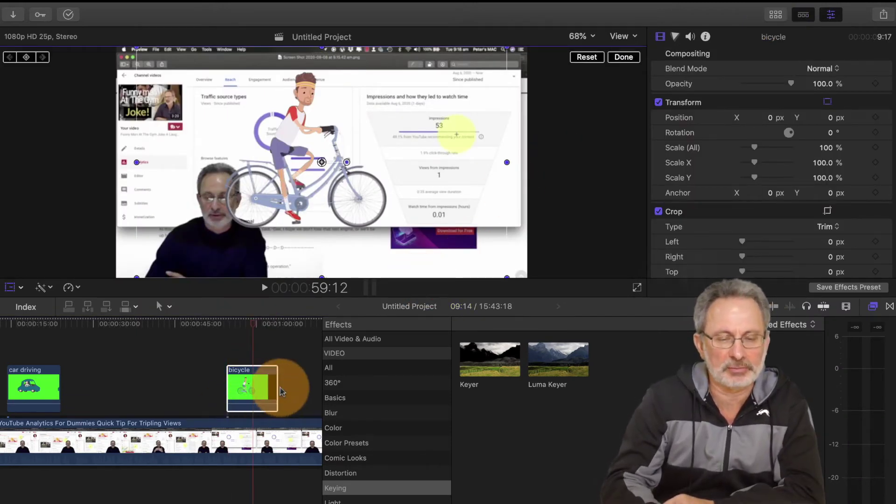
- Mirror the bicycle to face left, scale it to 58.42%, and move it beyond the lower right edge
left_click(183, 392)
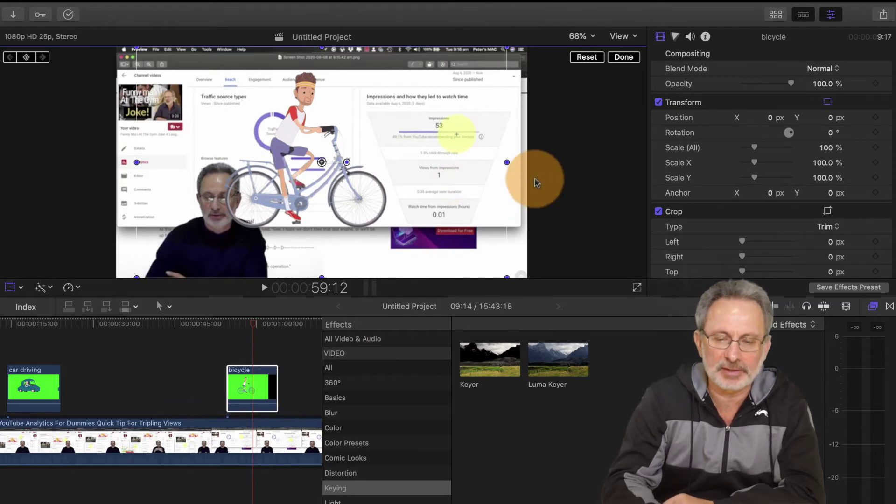
left_click_drag(508, 163, 150, 149)
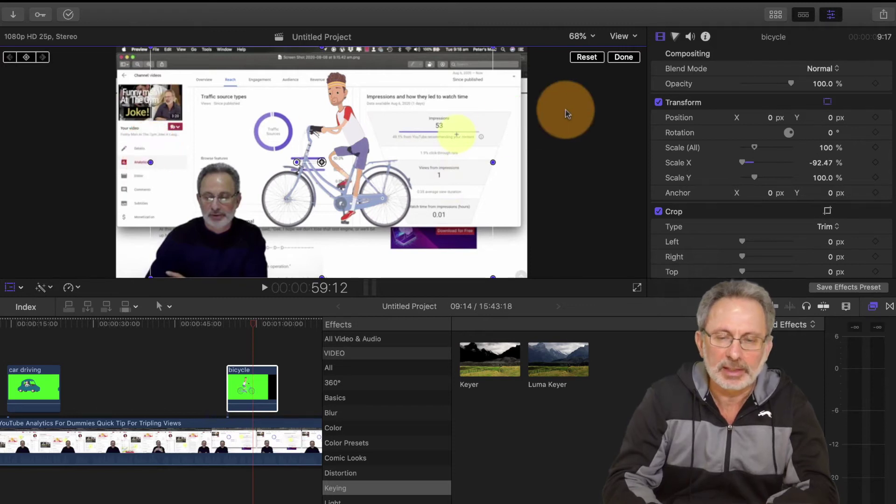
left_click_drag(491, 45, 421, 138)
left_click(338, 173)
left_click_drag(325, 167, 567, 241)
left_click_drag(256, 331, 228, 329)
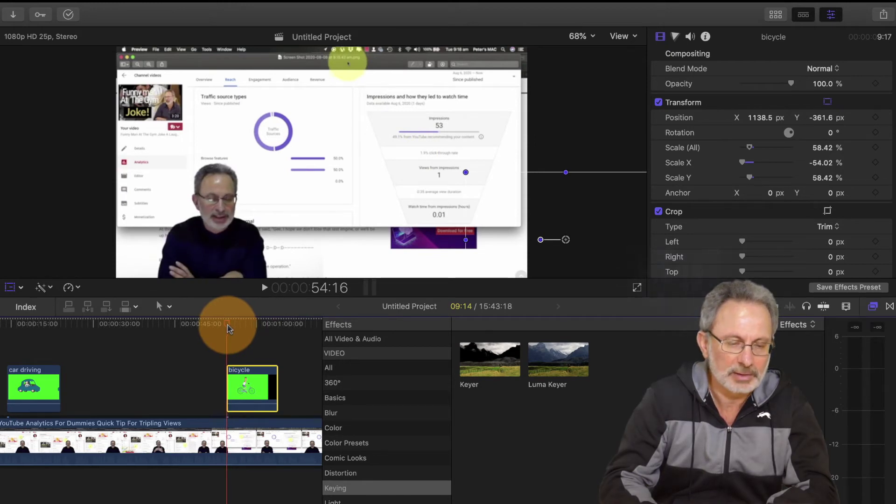
- Keyframe the bicycle's end position mid-frame at X 43.6, Y -273.1 px, tilted -41.8°
left_click(66, 330)
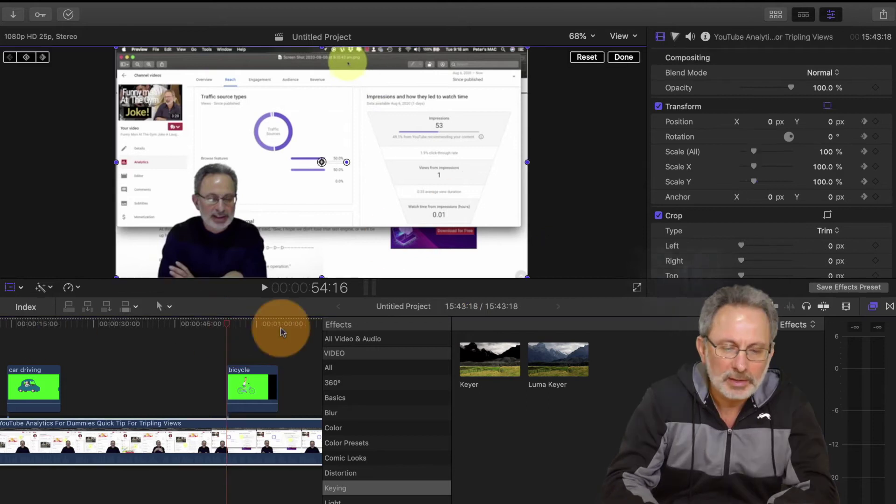
left_click(249, 384)
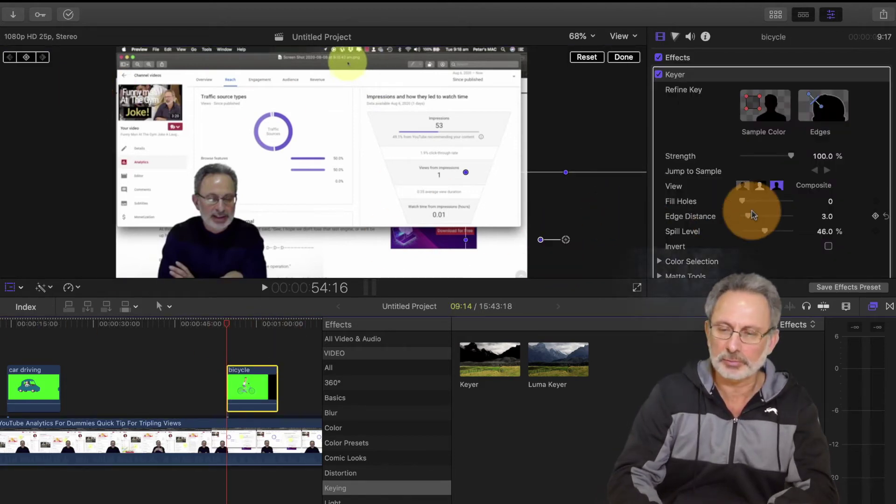
scroll(750, 208, "down", 8)
scroll(753, 215, "down", 2)
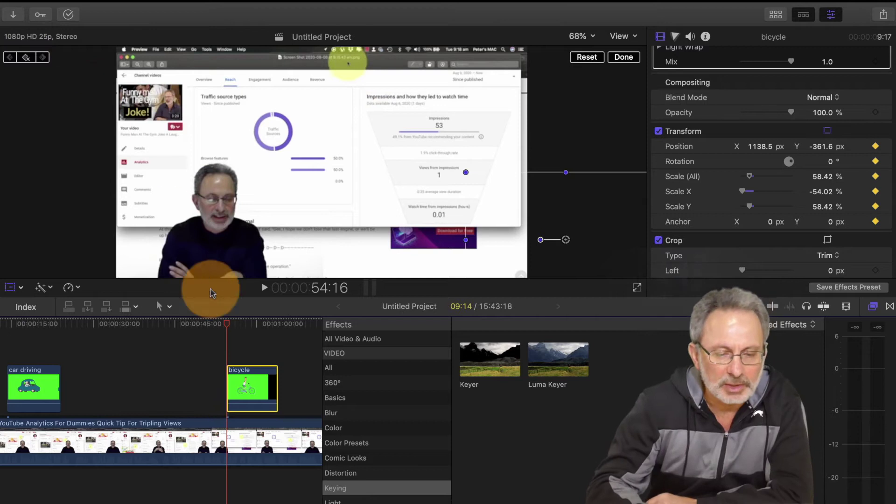
left_click_drag(227, 327, 251, 328)
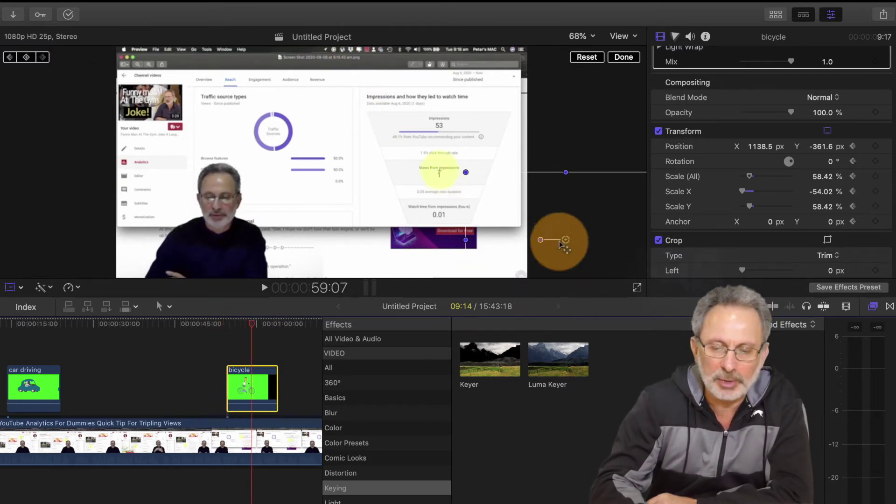
left_click_drag(567, 242, 335, 221)
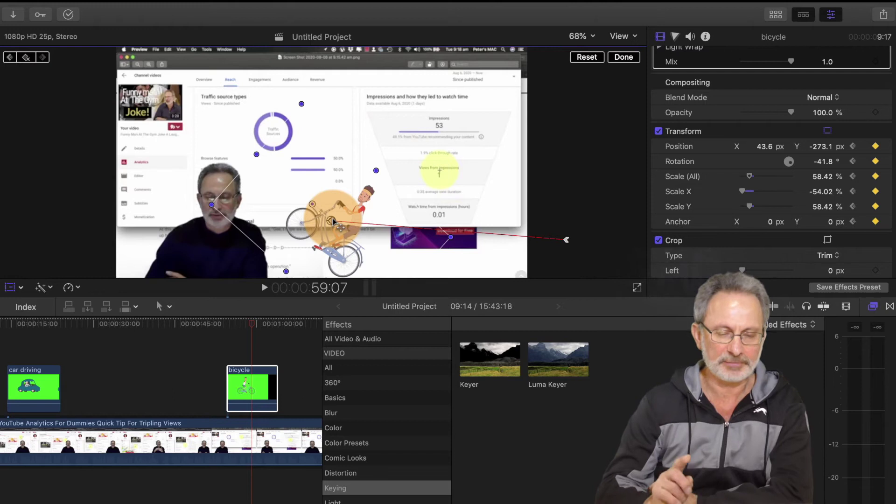
left_click(258, 332)
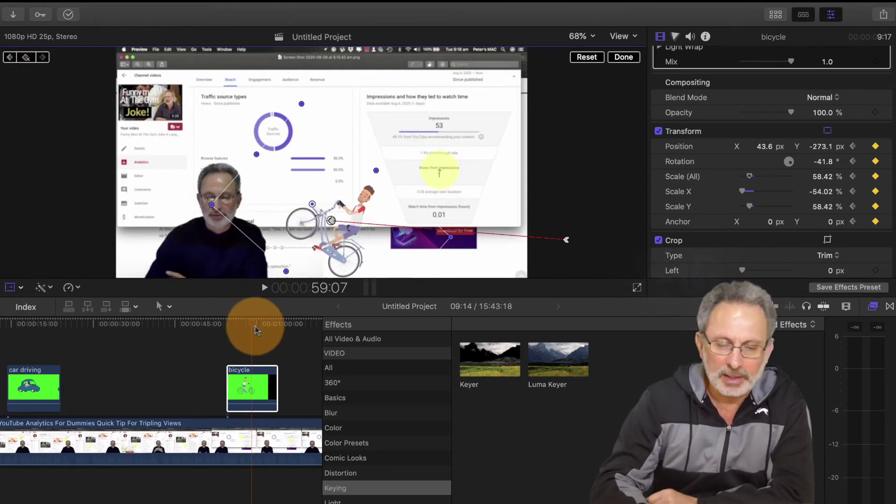
- Add a keyframe moving the bicycle off the left edge to X -1202.0, Y -366.5 px, rotation 0.1°
left_click_drag(256, 330, 279, 326)
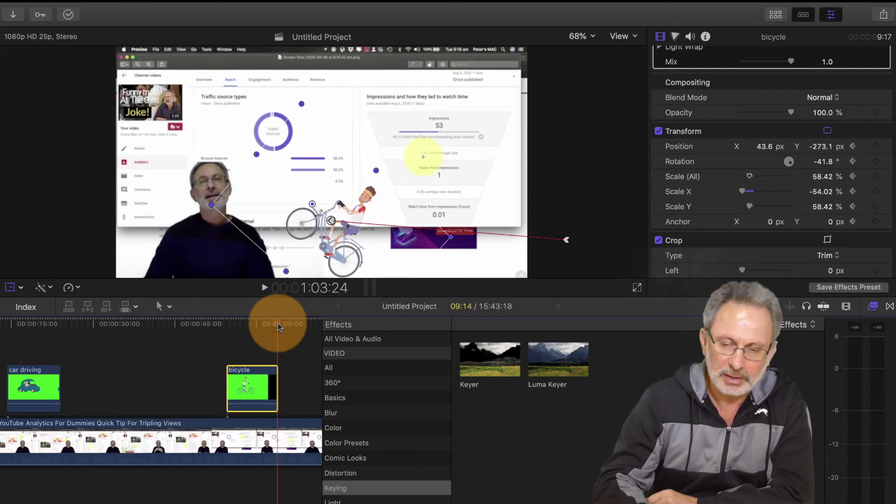
left_click(23, 288)
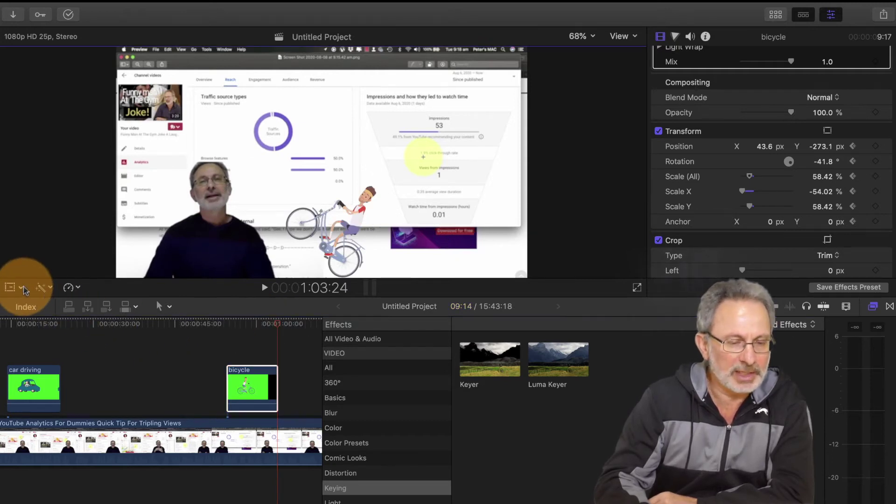
left_click(19, 293)
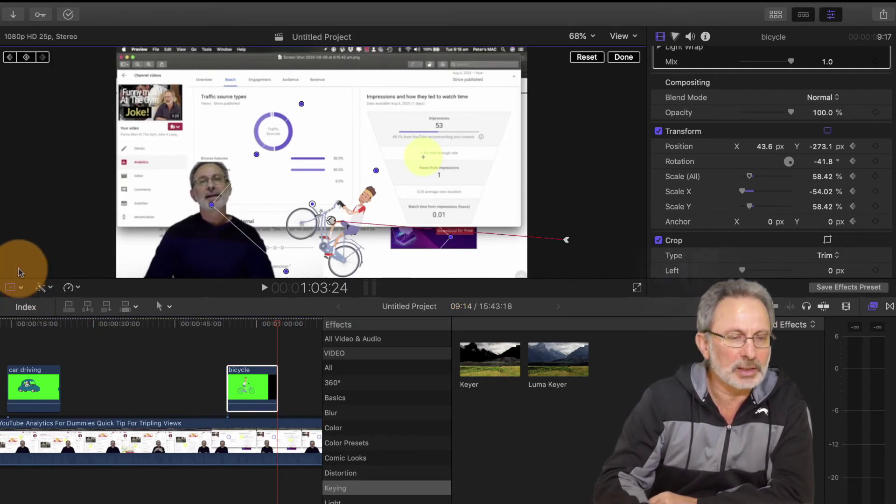
left_click(27, 58)
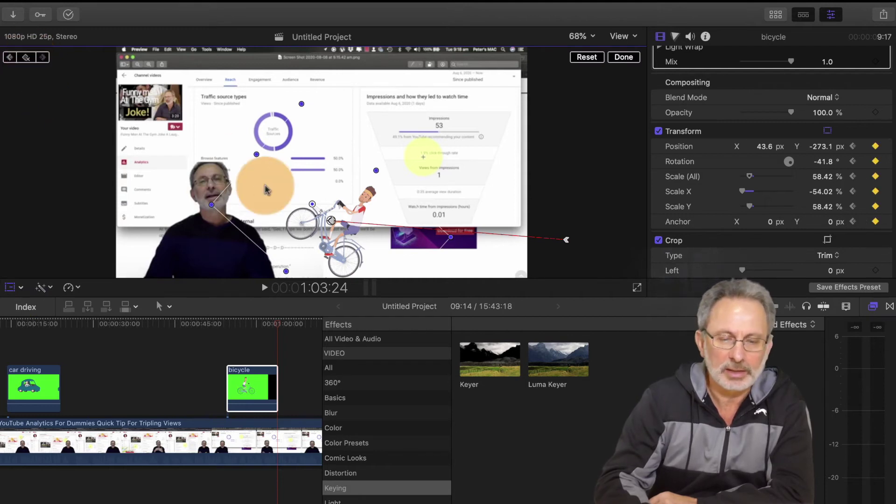
left_click_drag(332, 224, 65, 240)
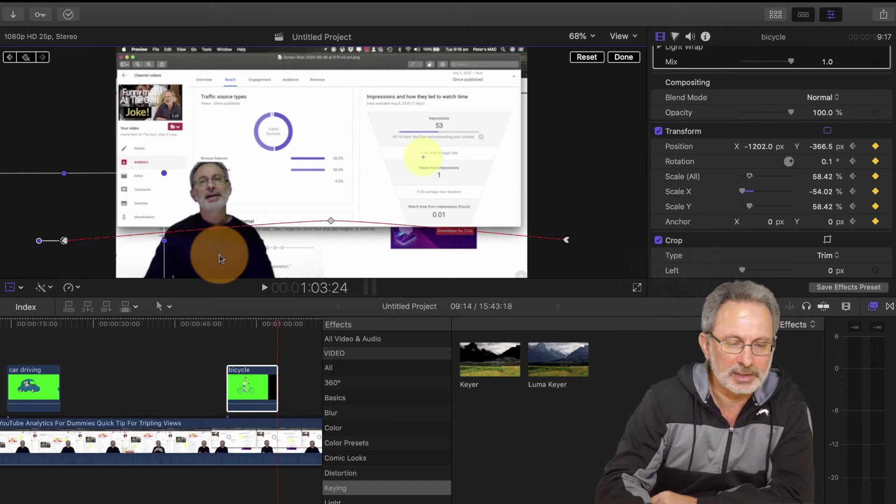
- Finish the transform, play back the bicycle animation, then show the clip library
left_click(636, 59)
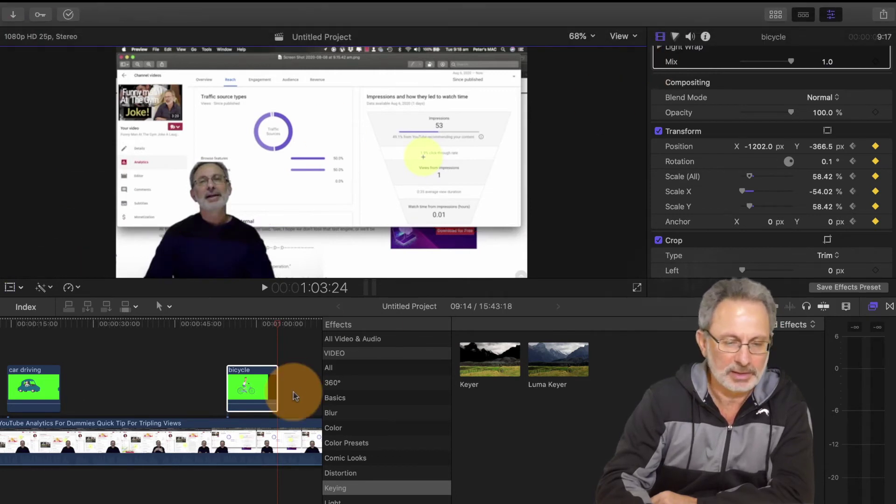
left_click(220, 325)
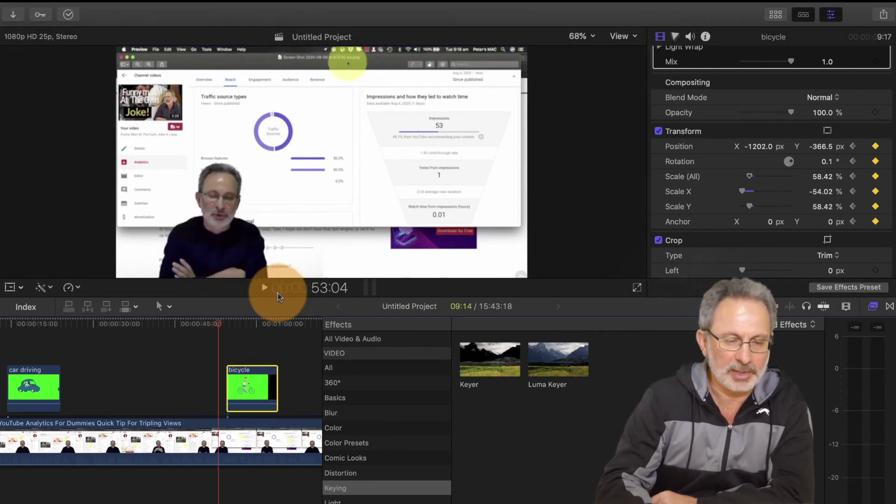
left_click(266, 289)
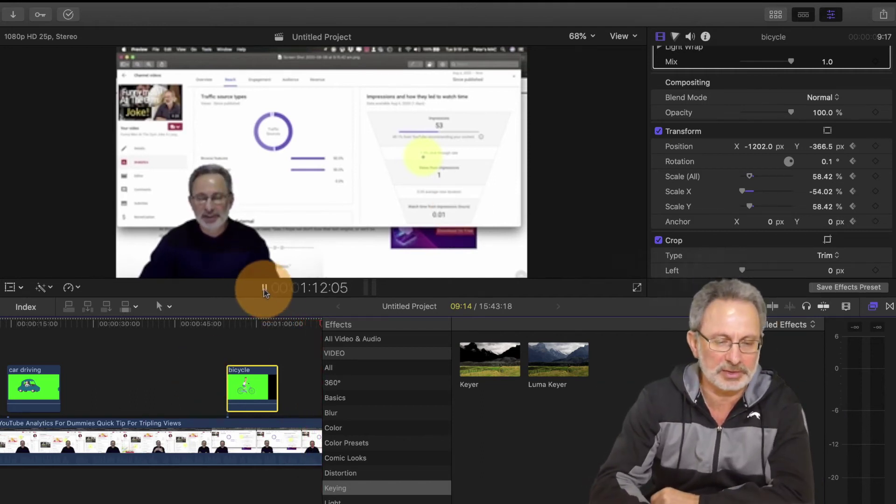
left_click(265, 289)
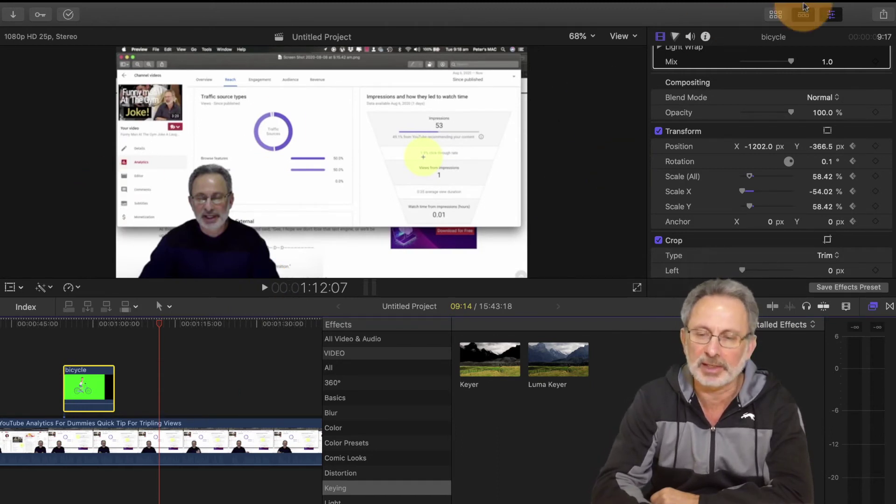
left_click(776, 29)
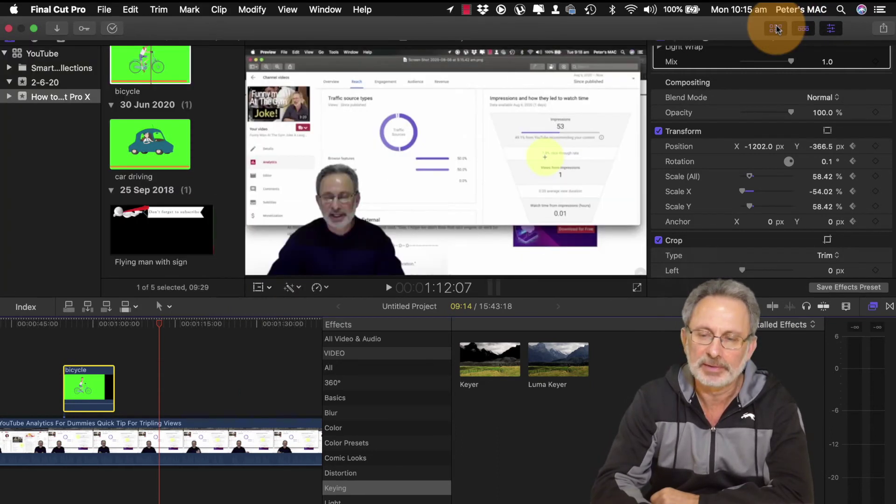
- Select the full 10-second Flying man with sign clip and connect it above the analytics video
left_click(143, 219)
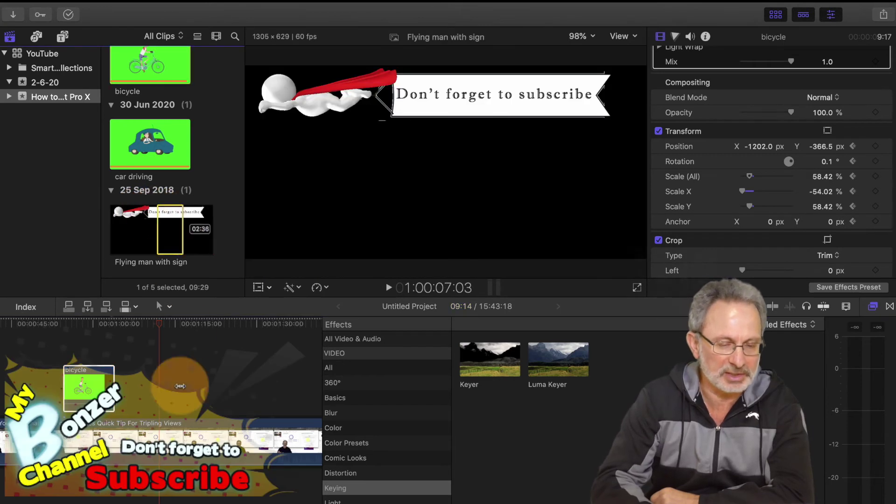
left_click_drag(176, 205, 96, 241)
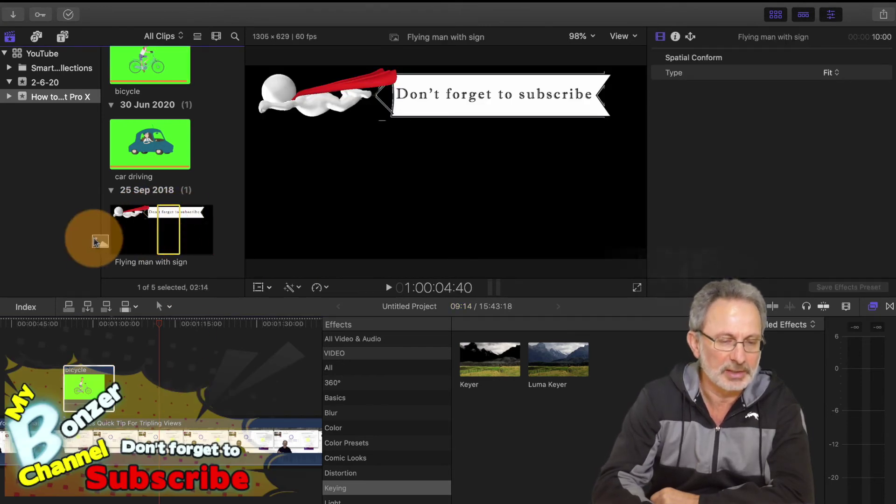
left_click_drag(158, 239, 107, 239)
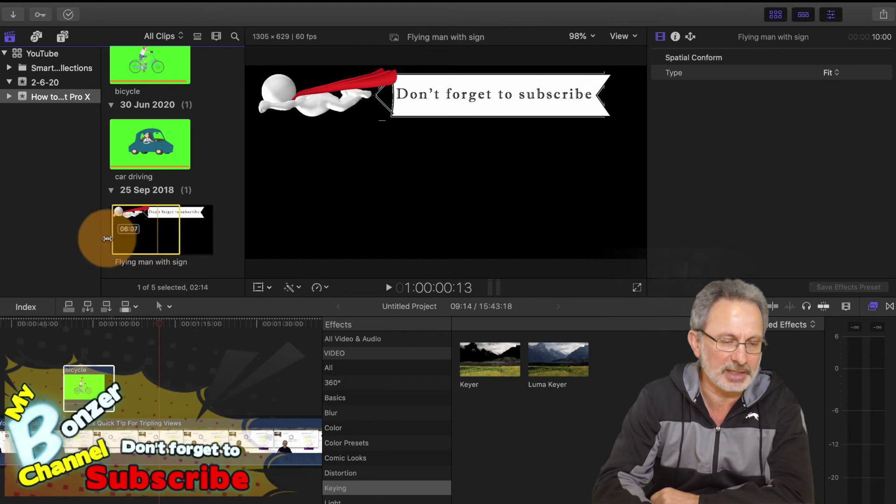
left_click(180, 231)
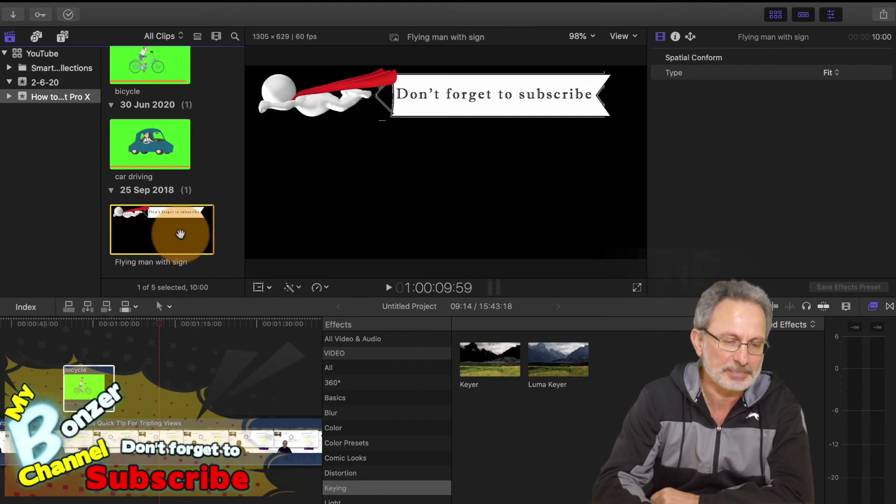
left_click_drag(175, 253, 159, 396)
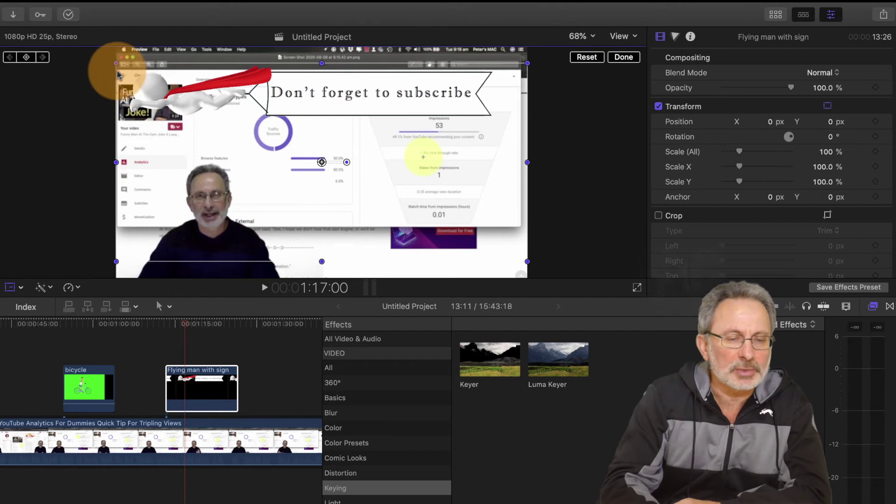
- Scale the sign to 39.45%, move it off the right edge to X 1309.4, and extend it to 25:19
left_click_drag(116, 64, 241, 150)
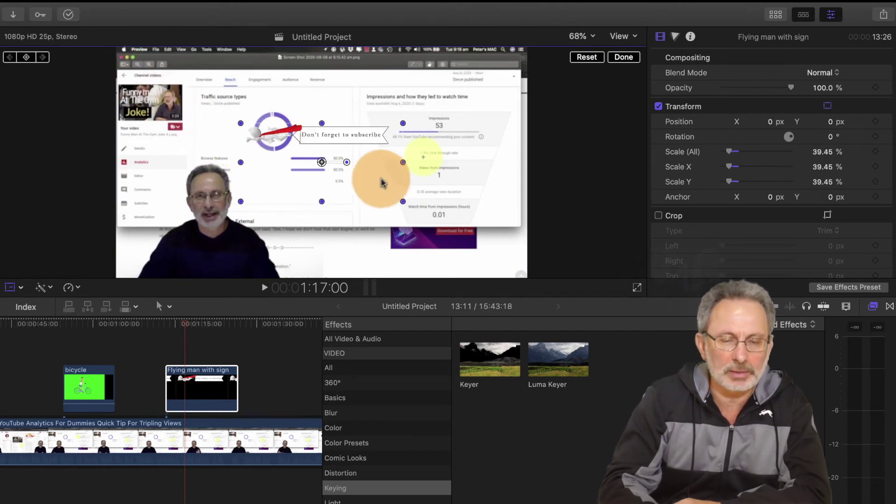
left_click_drag(331, 163, 603, 162)
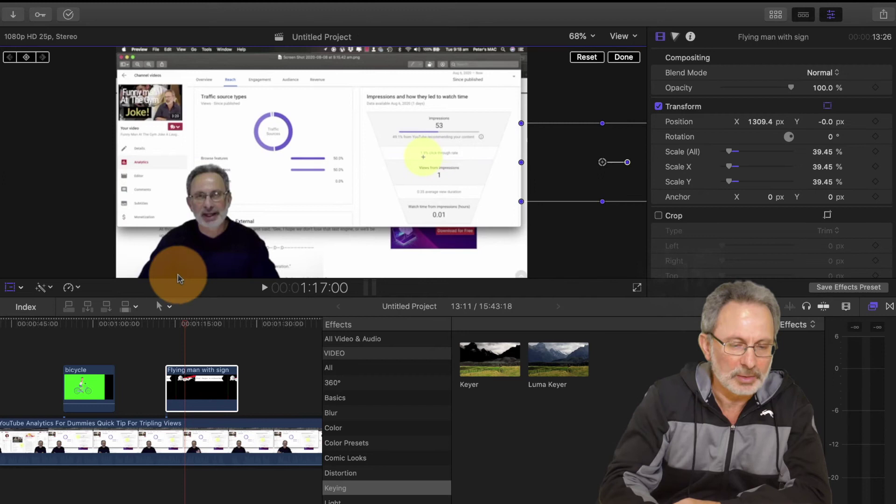
left_click_drag(186, 327, 166, 324)
left_click(235, 381)
left_click_drag(235, 381, 306, 387)
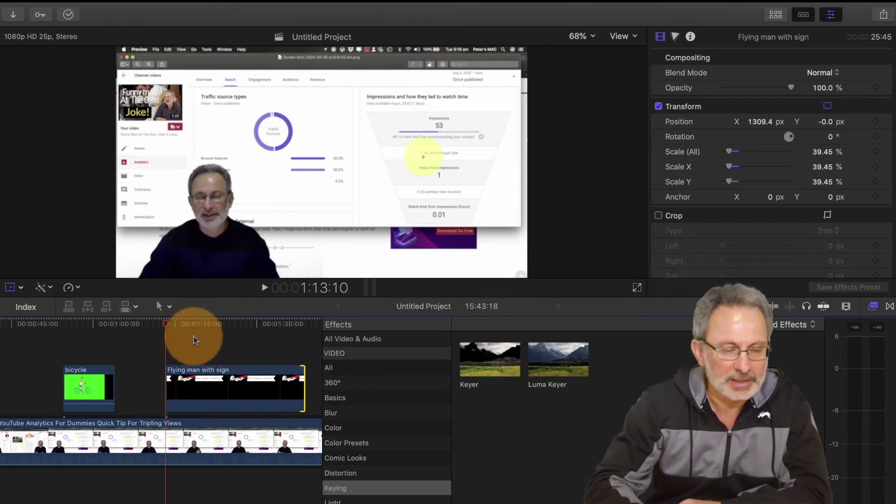
left_click(191, 378)
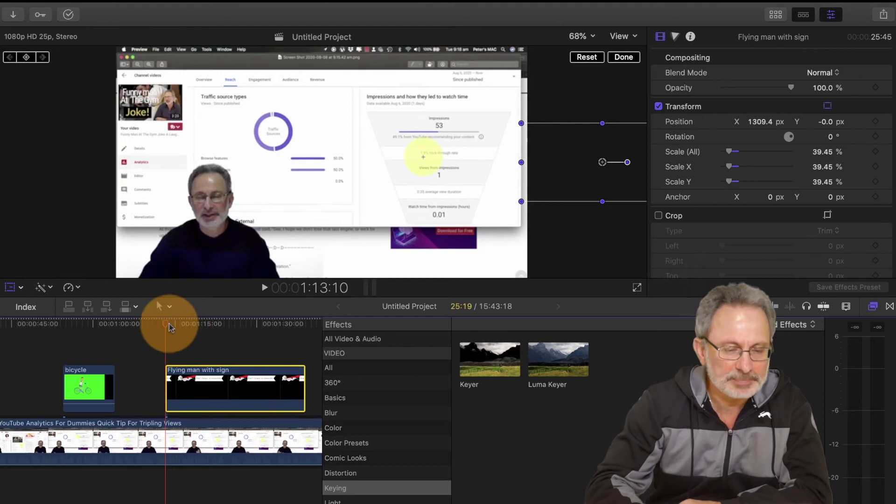
left_click_drag(169, 325, 174, 326)
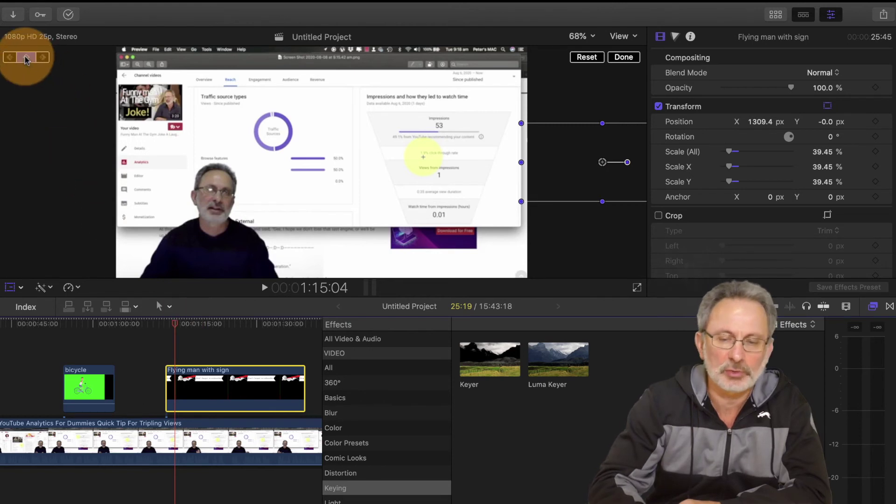
- Set the flying man's starting Position keyframe at the frame's right edge, then a second further left and down
left_click(603, 179)
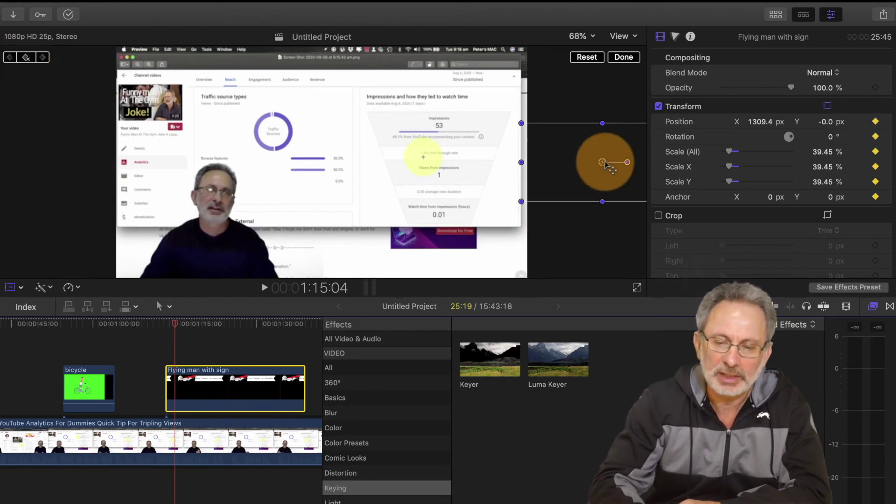
left_click_drag(605, 165, 579, 155)
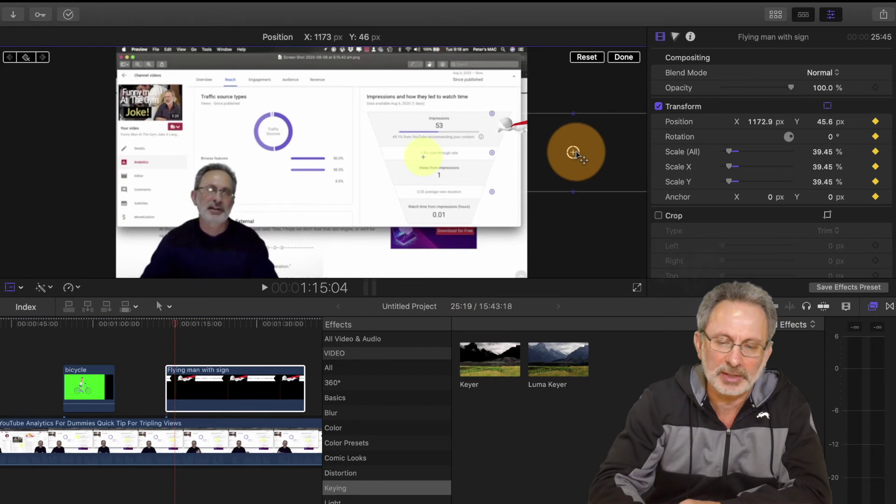
left_click(178, 326)
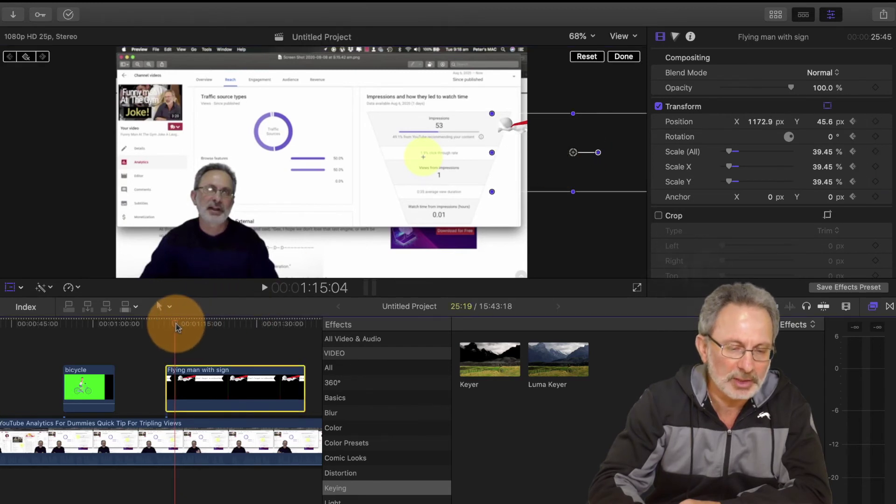
left_click_drag(179, 327, 180, 326)
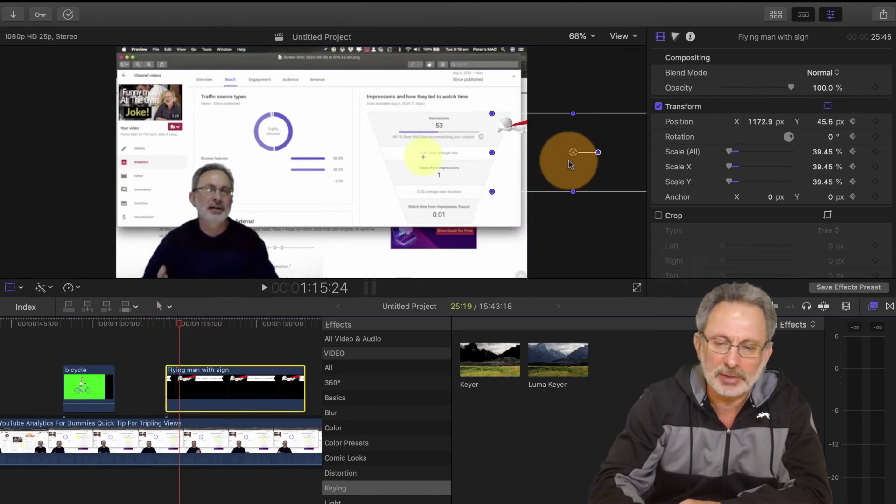
left_click_drag(574, 156, 555, 150)
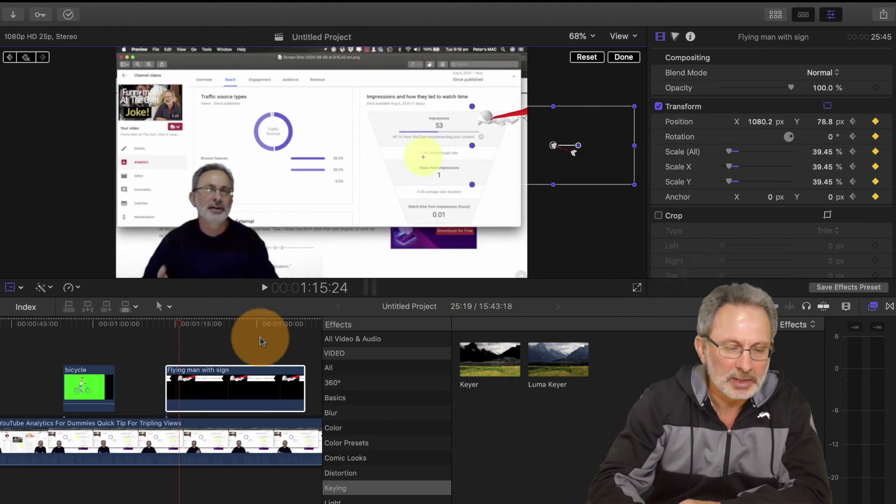
- Add two more Position keyframes moving the sign further left, the second slightly higher
left_click_drag(178, 324, 185, 326)
left_click(573, 153)
left_click_drag(553, 148, 527, 140)
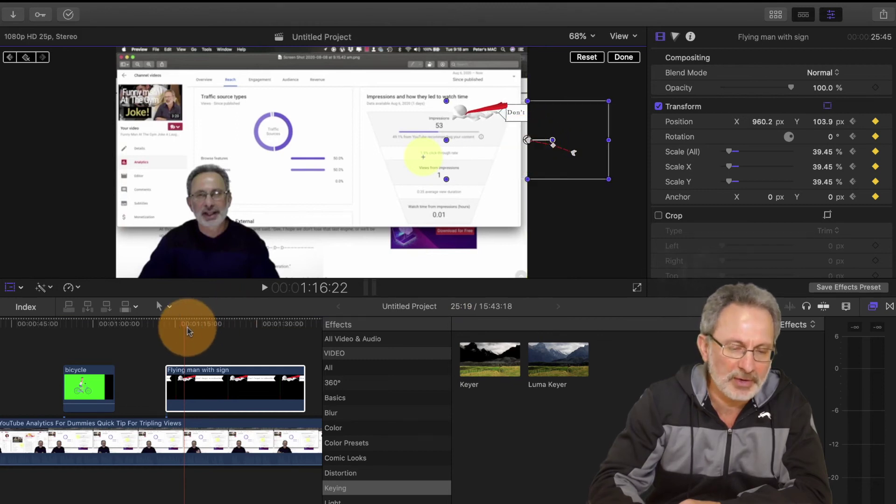
left_click_drag(184, 329, 189, 328)
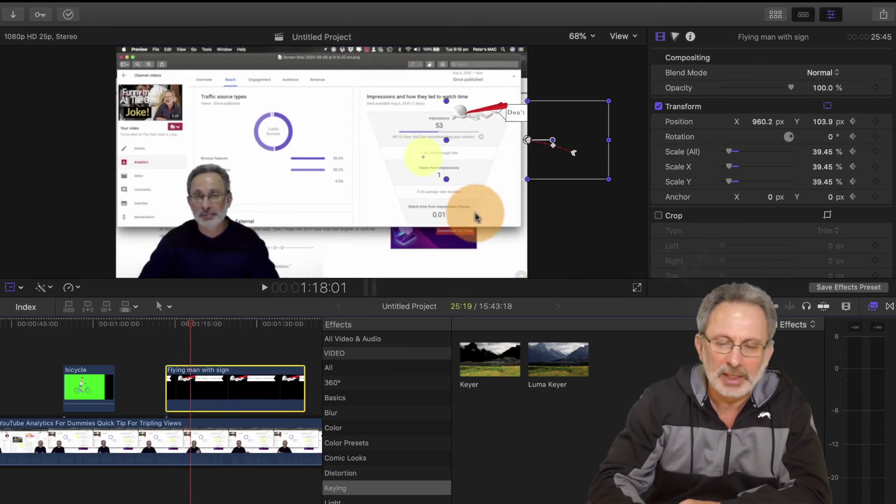
left_click_drag(529, 144, 504, 150)
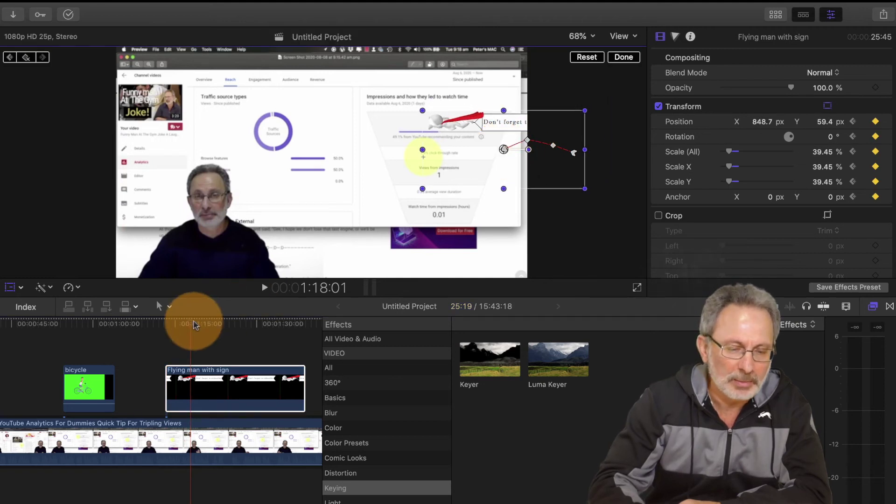
- Keyframe the flying man further left and down, then further left across the chart
left_click_drag(190, 320, 202, 327)
left_click(497, 150)
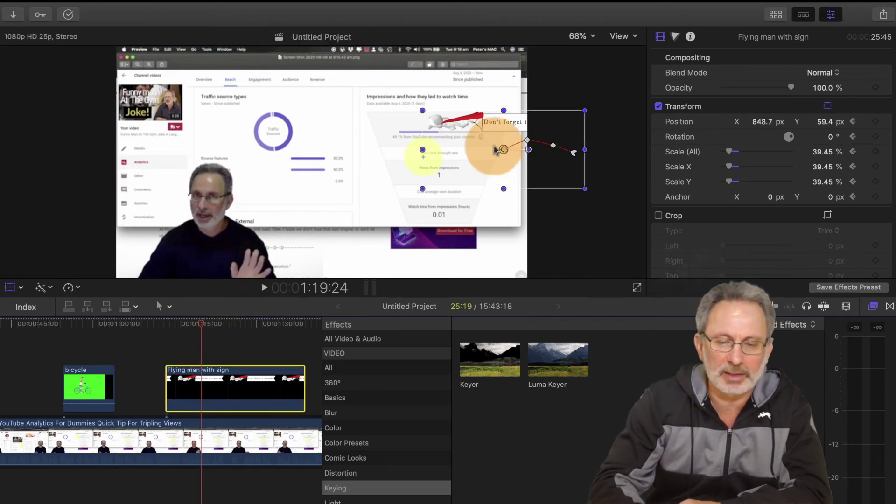
left_click_drag(502, 150, 469, 139)
left_click(224, 348)
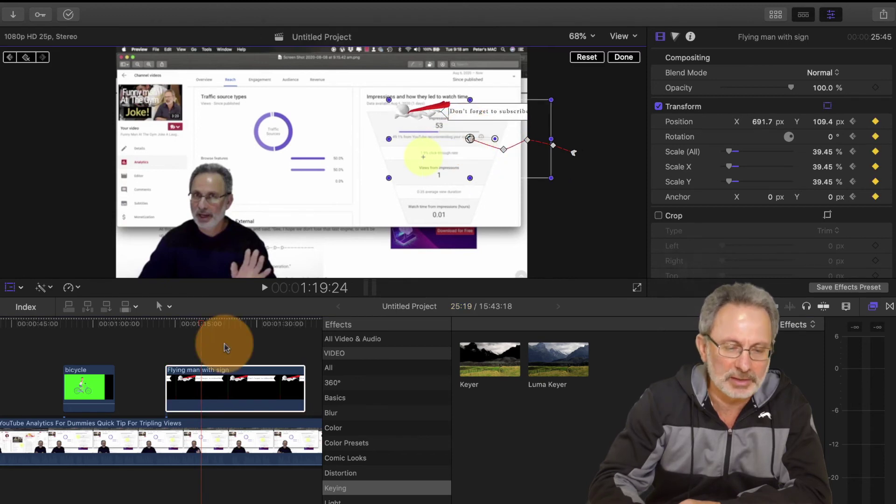
left_click(204, 330)
left_click(216, 327)
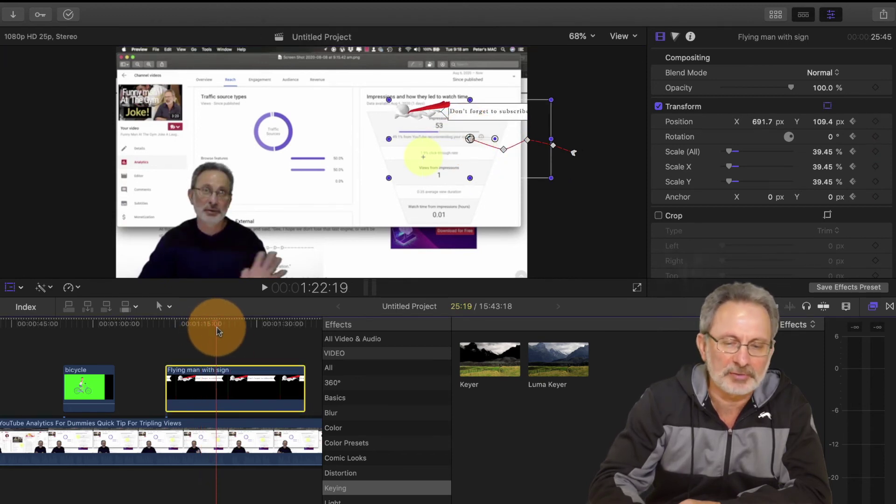
left_click(467, 156)
left_click_drag(471, 143, 432, 154)
- Add keyframes at 1:24:23 and 1:26:19, moving the flying man left over the donut chart
left_click(209, 312)
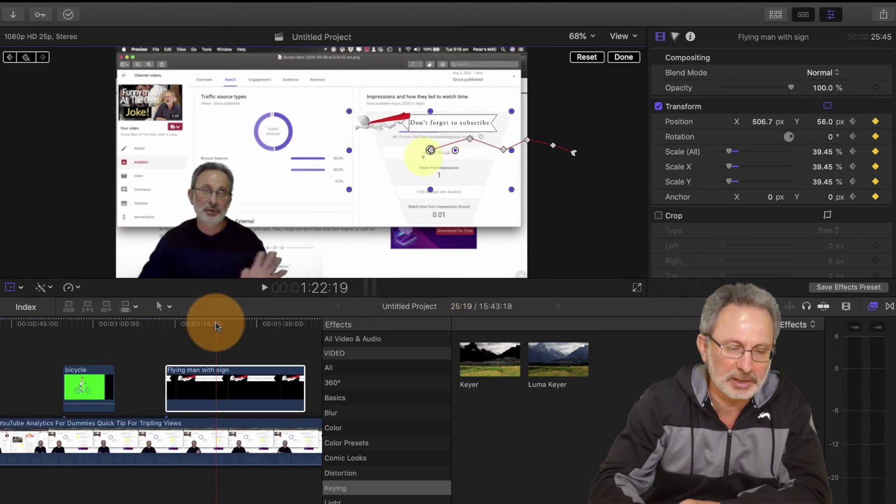
left_click_drag(217, 327, 228, 327)
left_click(435, 155)
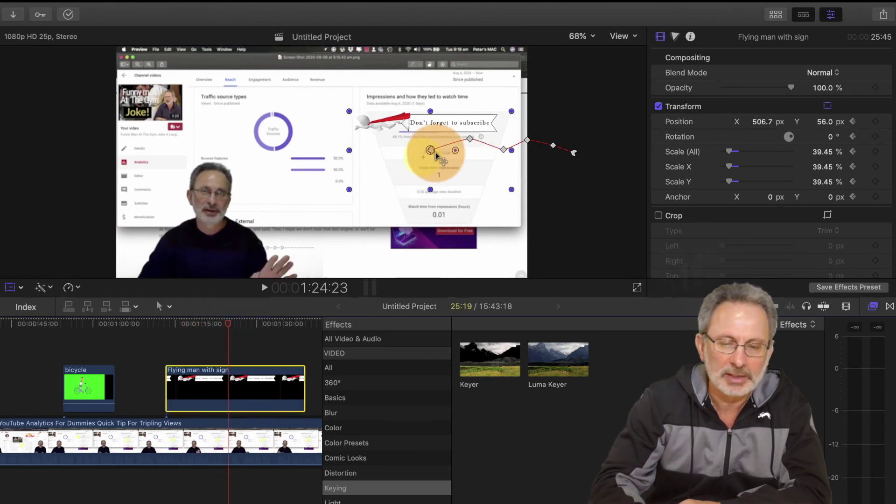
left_click_drag(432, 152, 394, 136)
left_click(226, 333)
left_click_drag(227, 331, 238, 330)
left_click(394, 166)
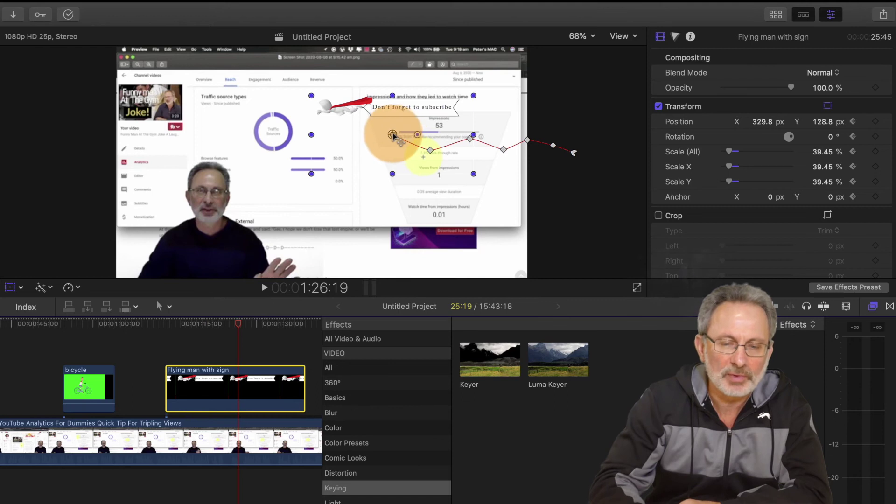
left_click_drag(393, 135, 355, 155)
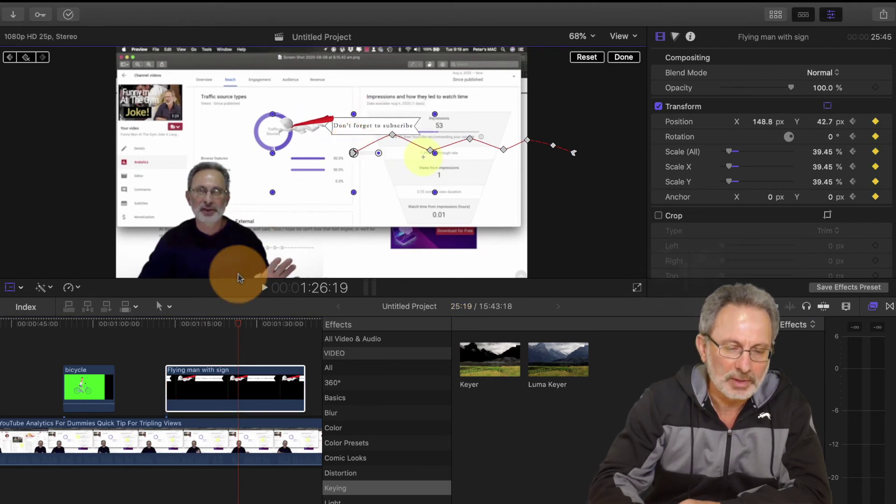
- Add keyframes at 1:28:24 and 1:30:17, moving the flying man further left and lower
left_click_drag(236, 323, 250, 323)
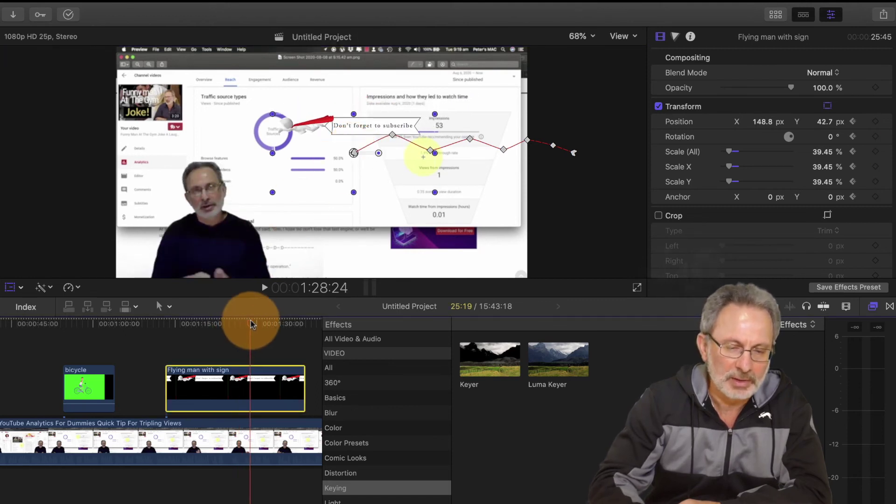
left_click(354, 156)
left_click_drag(355, 154, 317, 133)
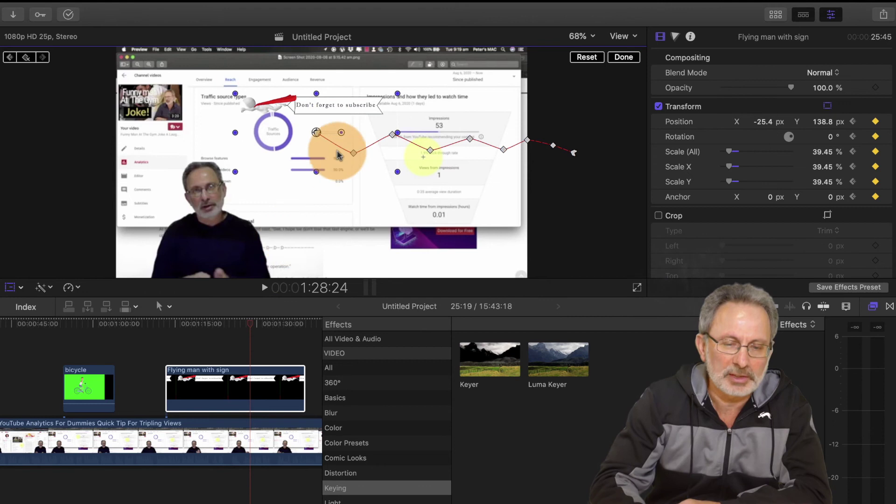
left_click_drag(317, 136, 312, 134)
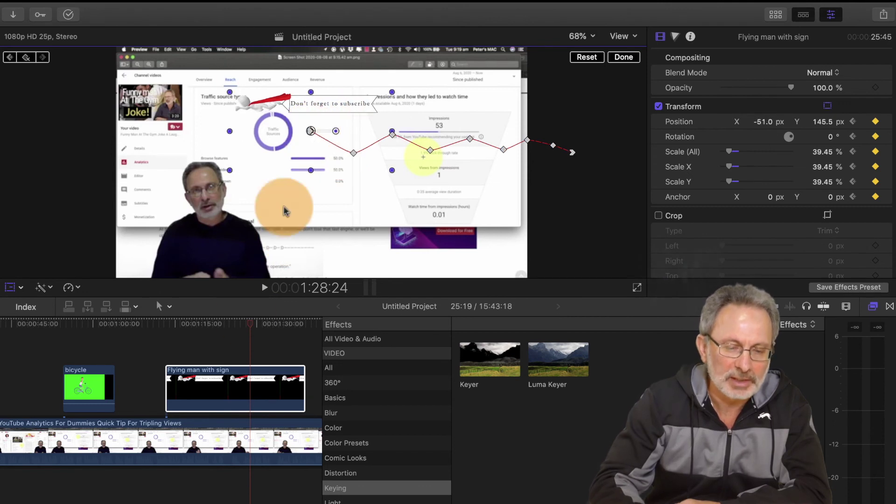
left_click_drag(252, 328, 260, 324)
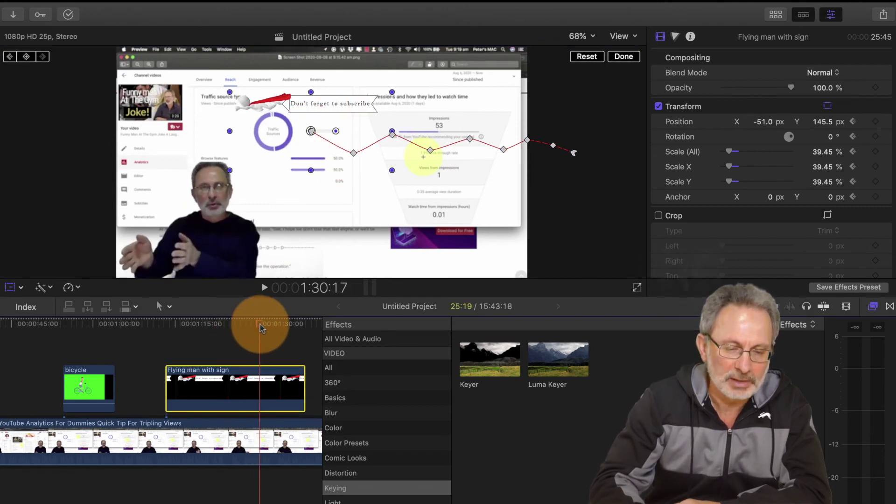
left_click_drag(312, 133, 271, 156)
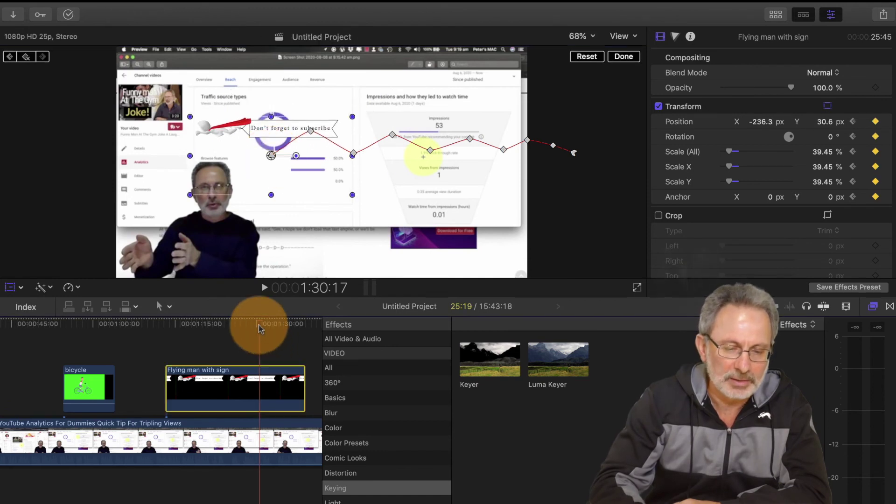
- Keyframe the flying man up and left at 1:32:19, then down and left at 1:35:10
left_click_drag(264, 320, 272, 326)
left_click(304, 190)
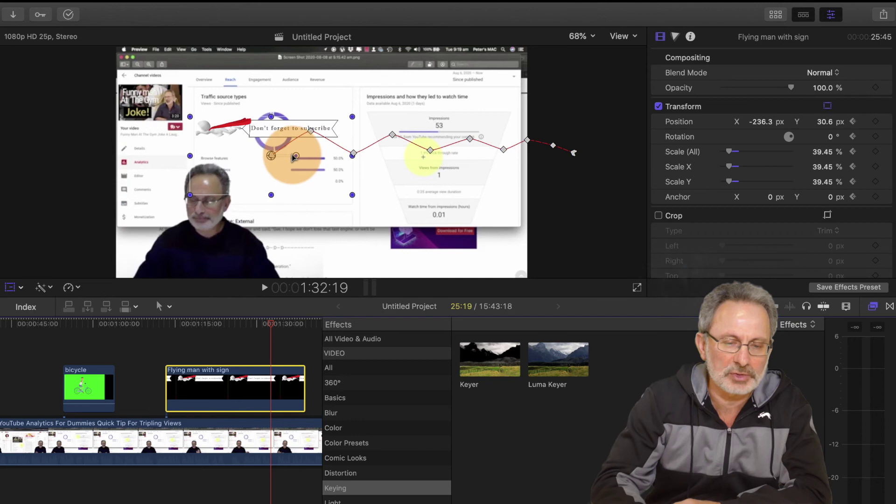
left_click_drag(279, 158, 243, 139)
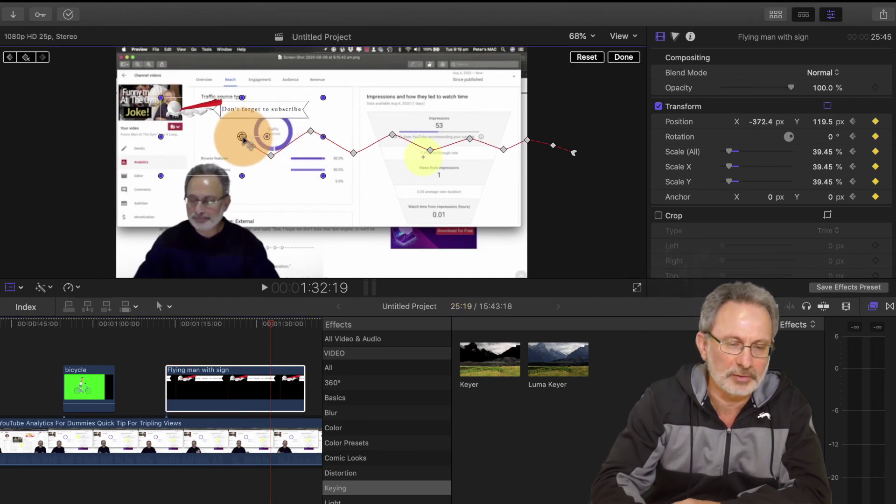
left_click(287, 328)
left_click_drag(275, 327, 286, 327)
left_click(279, 165)
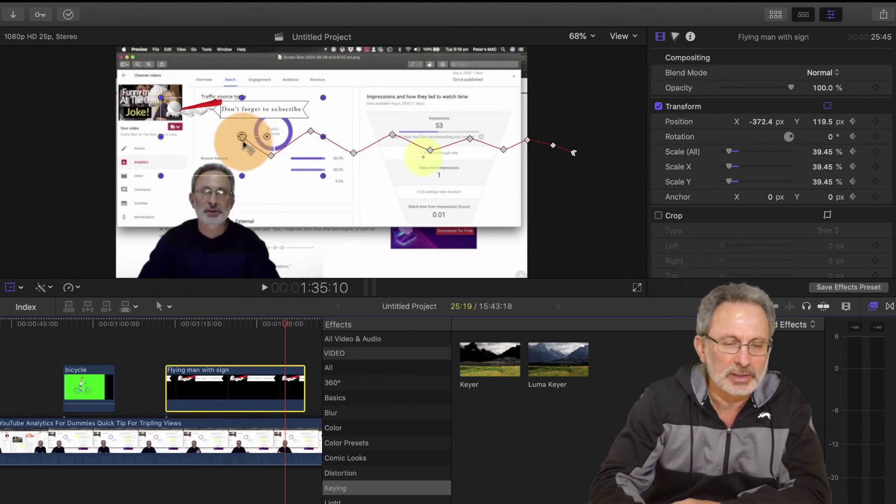
left_click_drag(243, 137, 205, 163)
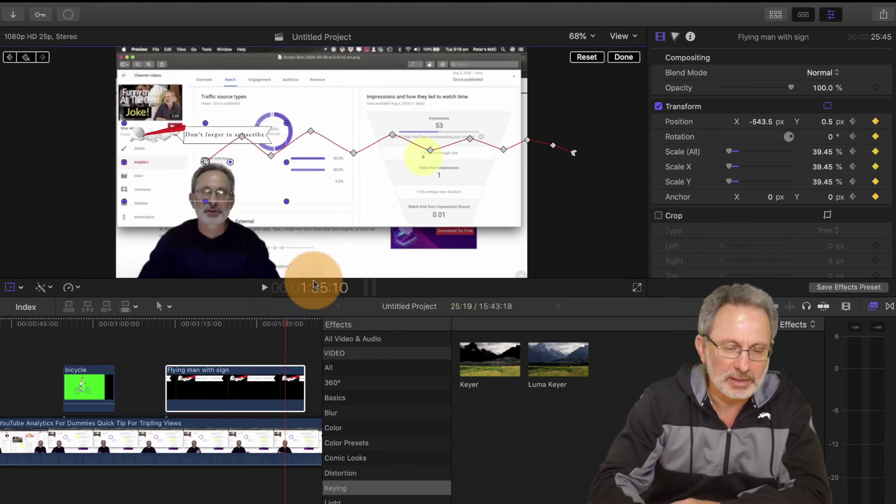
- Move him to the top-left corner at 1:37:09, then off-screen to X -1365.8, Y 76.7, and finish
left_click_drag(286, 325, 297, 326)
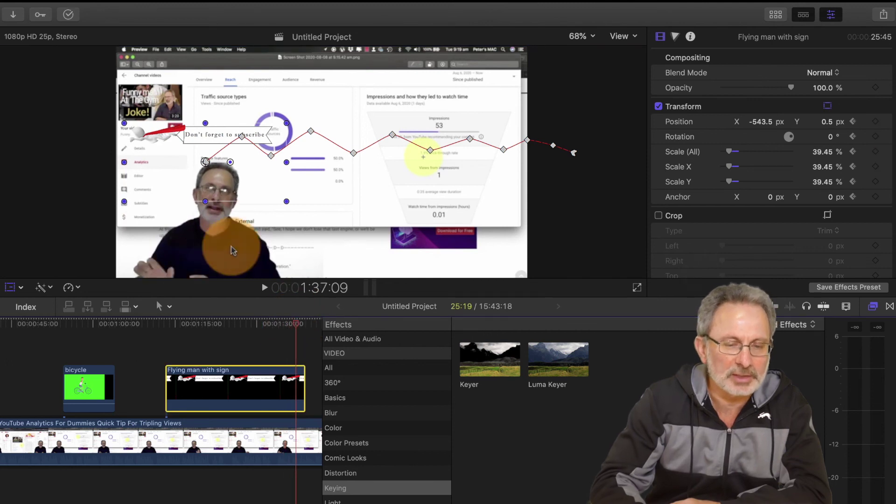
left_click_drag(210, 166, 159, 132)
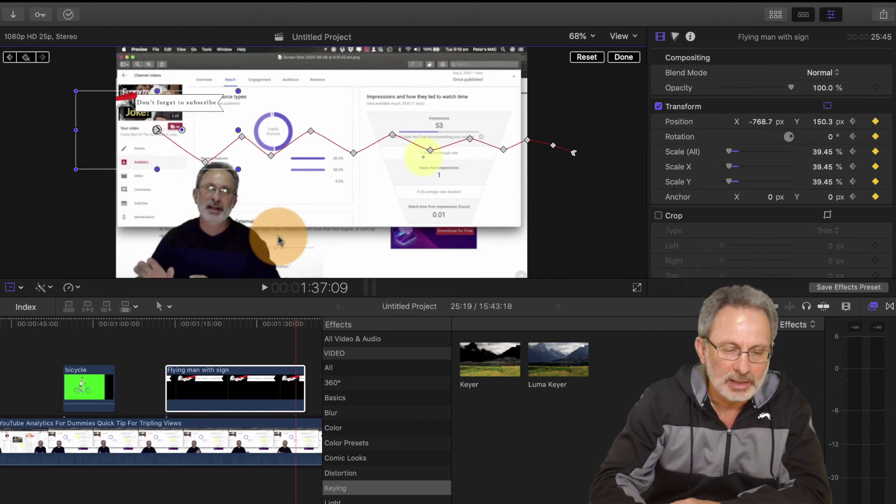
left_click_drag(299, 326, 302, 327)
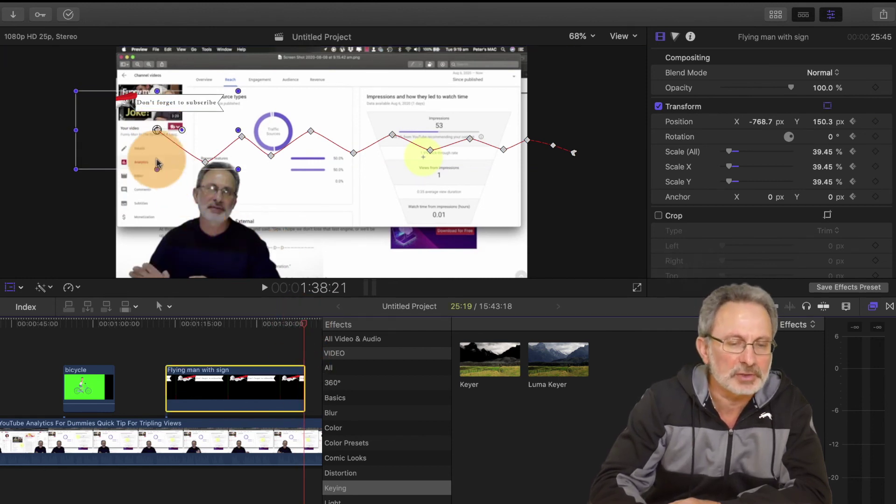
left_click_drag(158, 131, 29, 141)
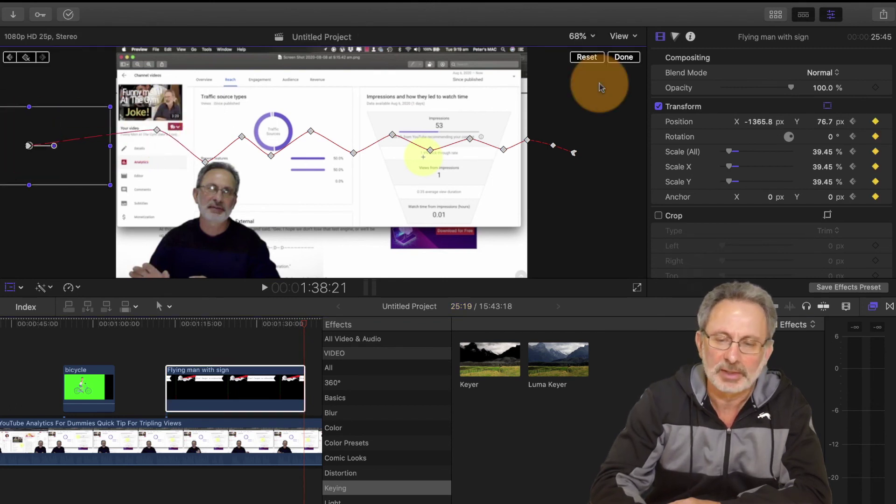
left_click(623, 57)
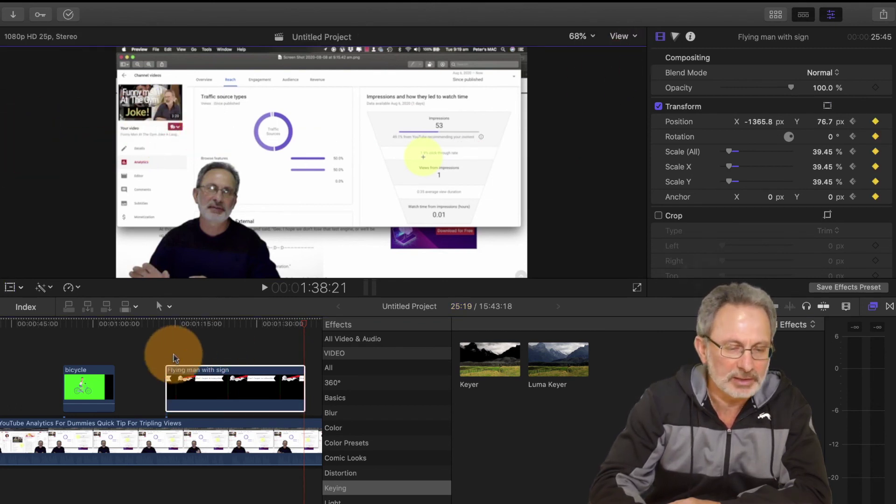
- Play the project from just before the flying man clip to preview his zigzag flight
left_click(160, 322)
left_click(265, 290)
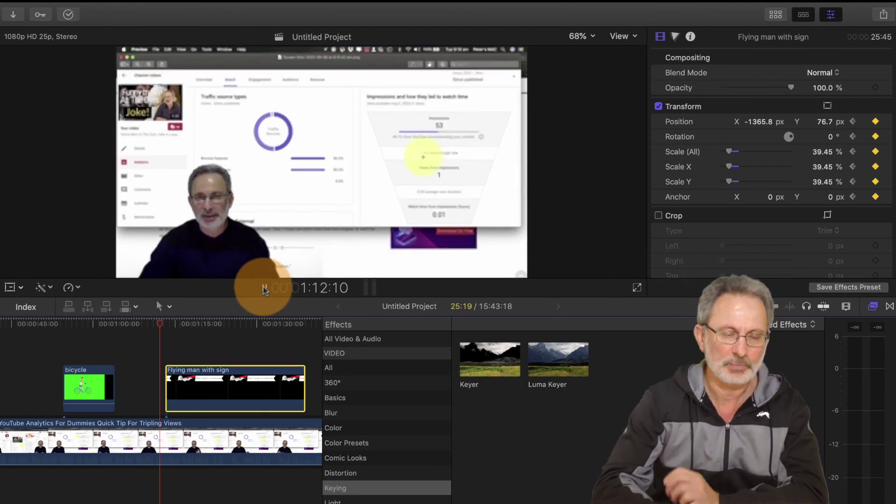